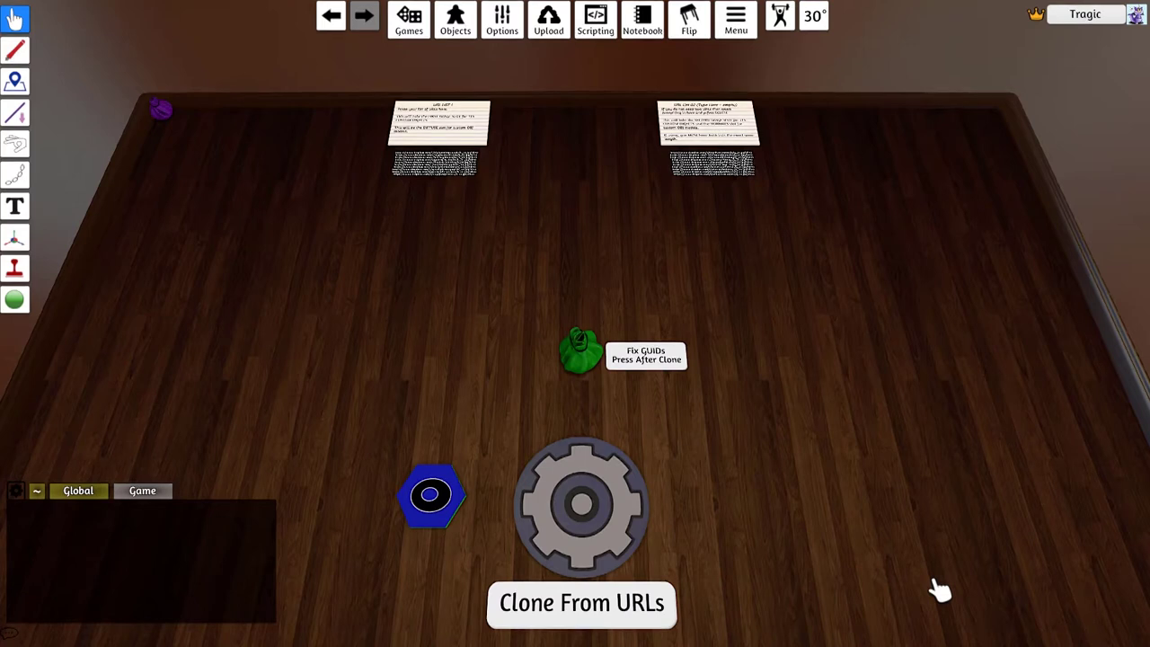
Place the demo hex tile on the gear cloner and clone it from the URL lists
key("s")
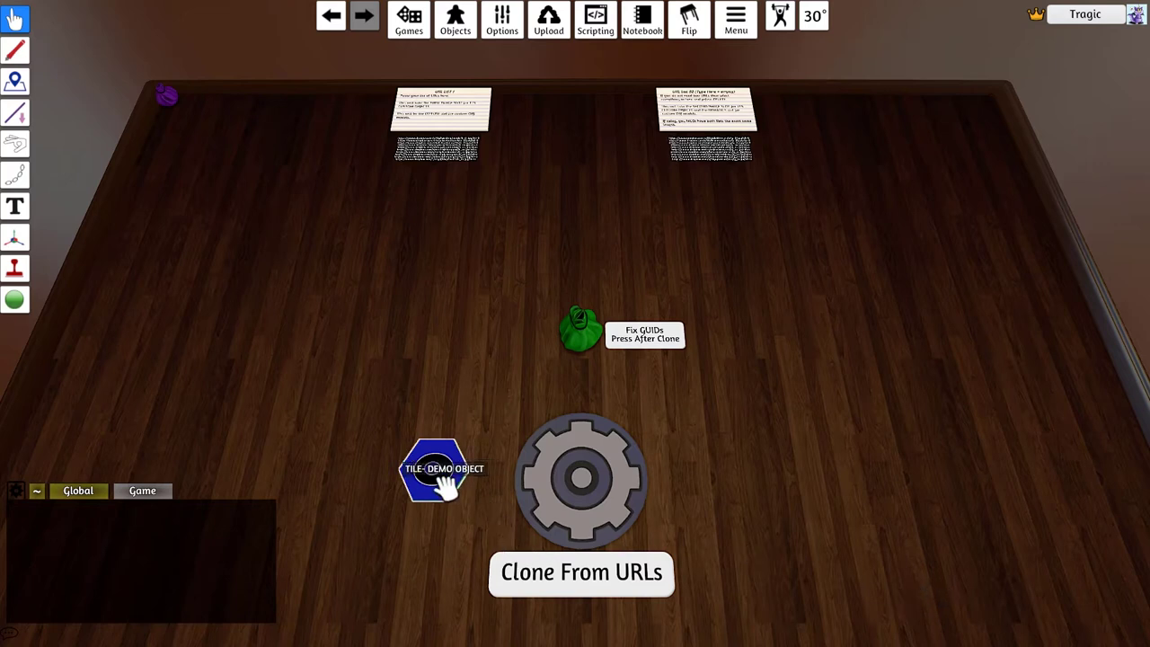
left_click_drag(442, 485, 582, 478)
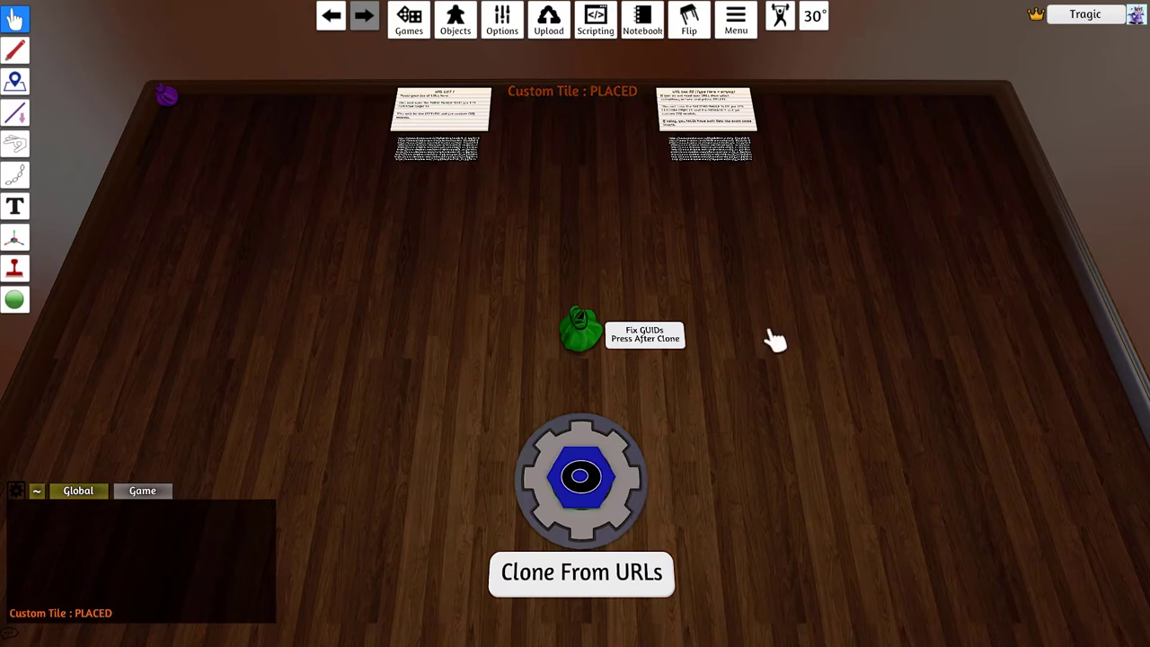
left_click(578, 584)
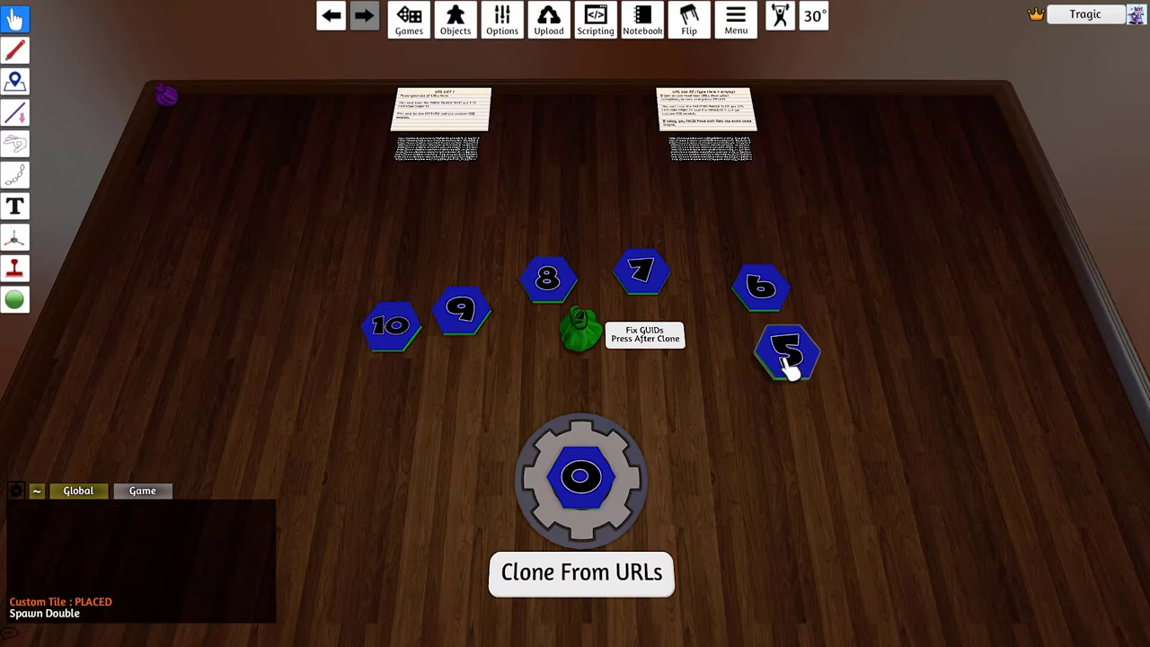
Flip the six cloned tiles numbered 5 to 10 over to their other side
key("f")
key("f")
key("f")
key("f")
key("f")
key("f")
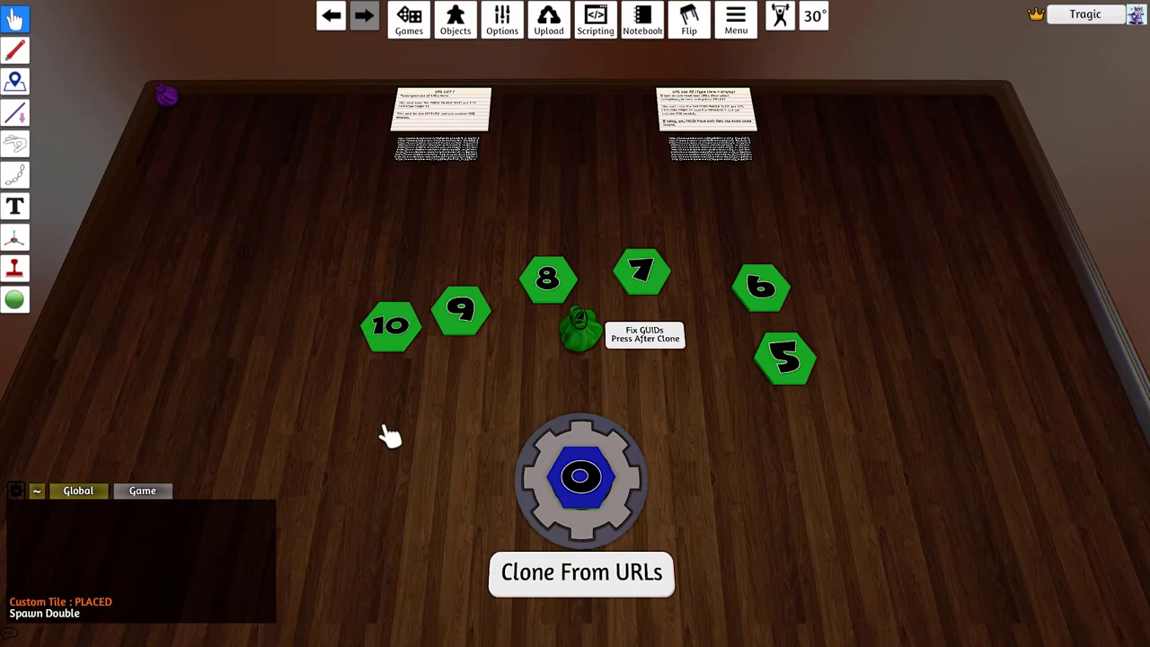
Delete the six cloned tiles numbered 5 to 10 from the table
scroll(380, 378, "up", 6)
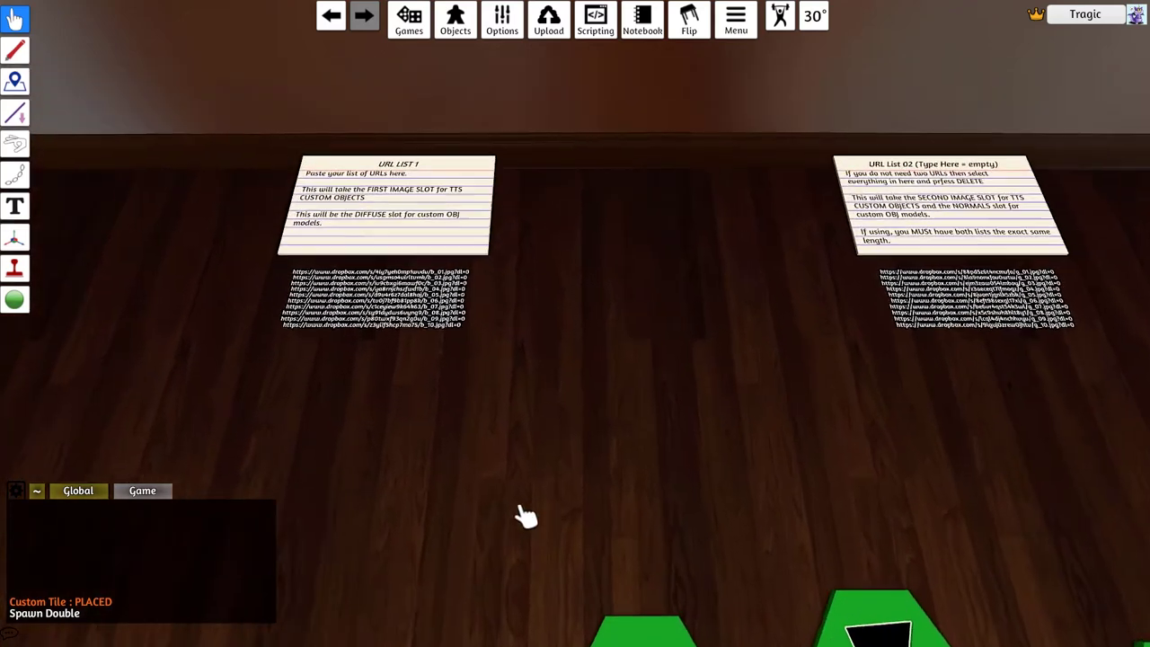
scroll(700, 554, "up", 2)
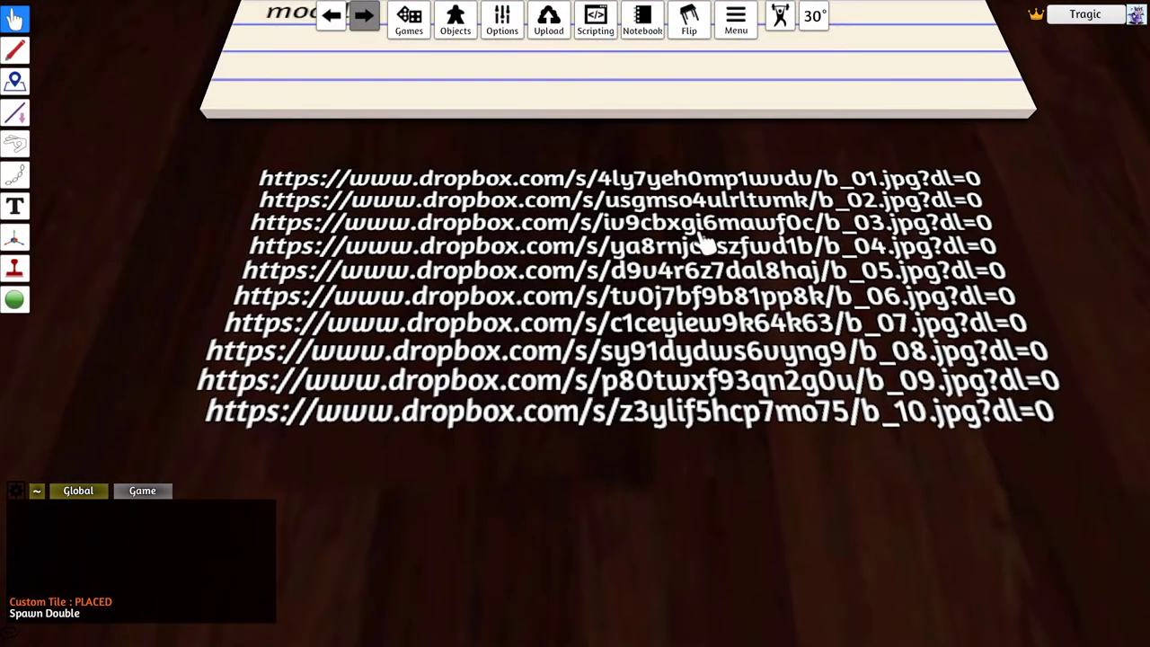
scroll(674, 486, "down", 8)
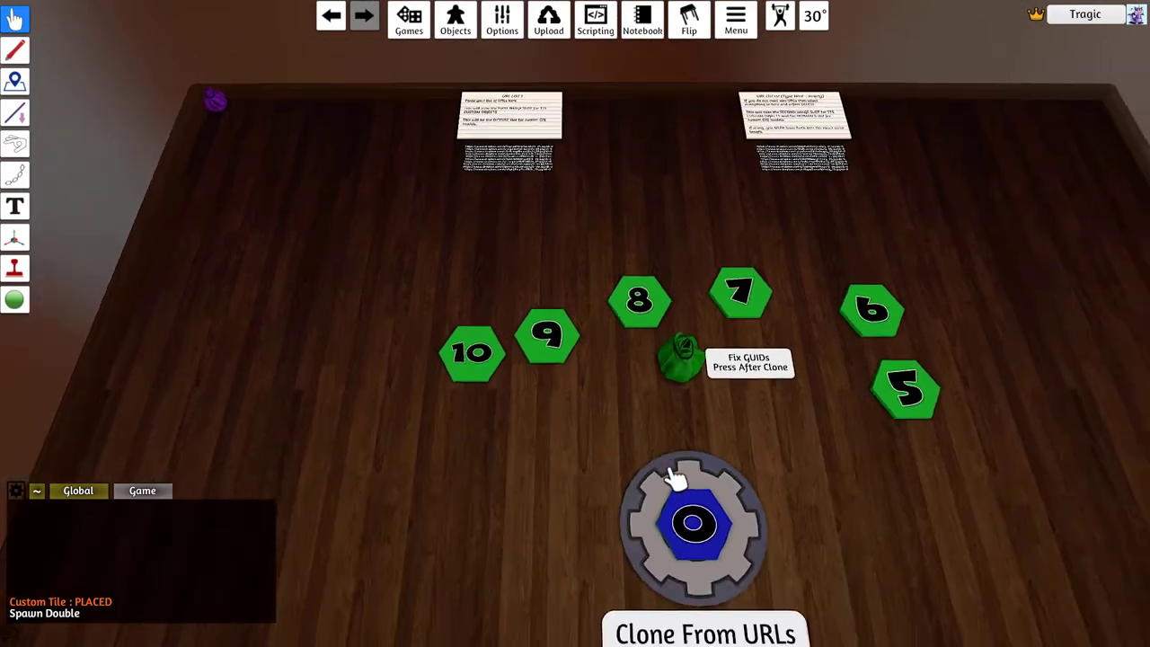
scroll(674, 481, "down", 2)
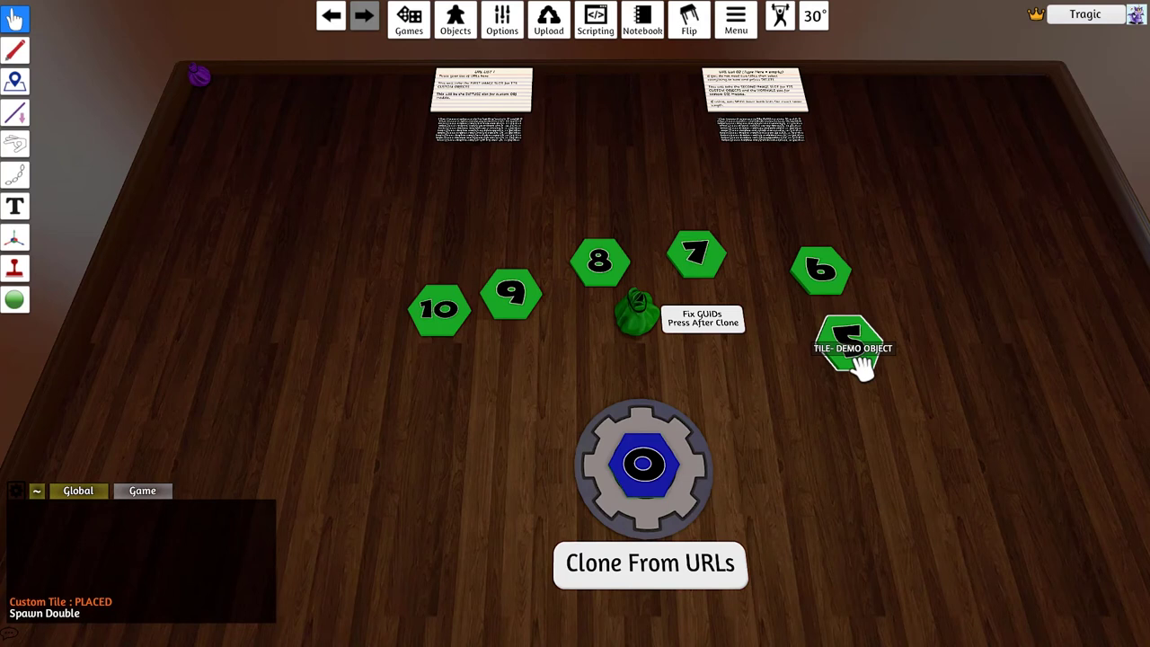
key("Delete")
key("Delete")
key("Delete")
key("Delete")
key("Delete")
key("Delete")
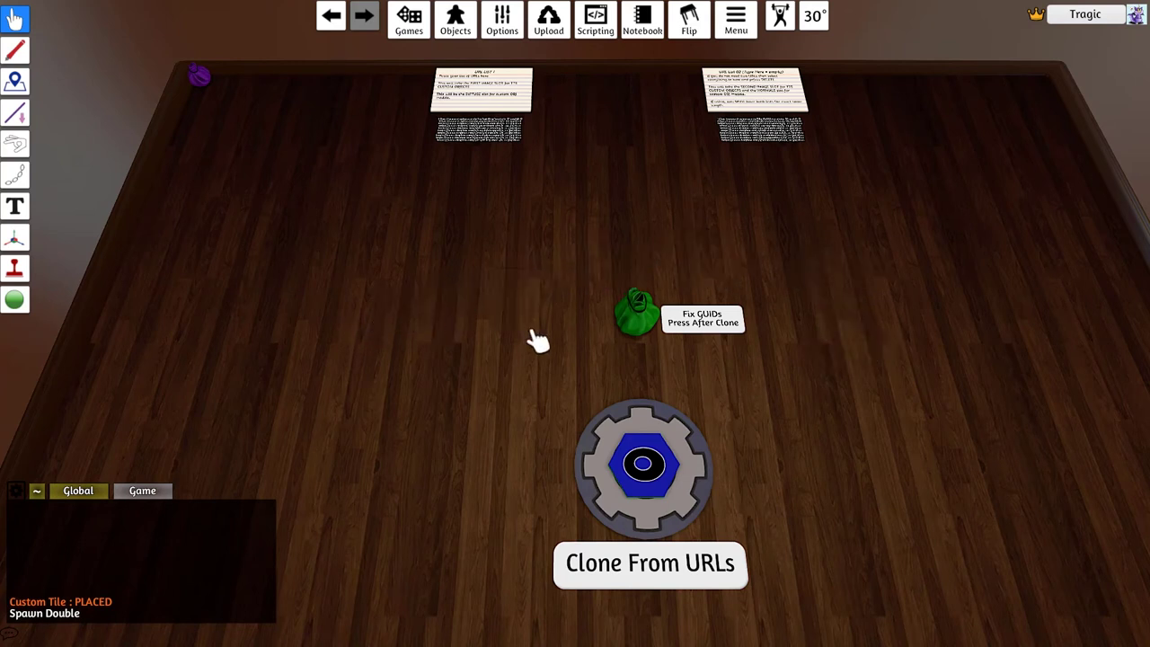
Switch to the Chrome browser and open the massDemo folder in Google Drive
scroll(634, 393, "up", 5)
scroll(634, 393, "up", 3)
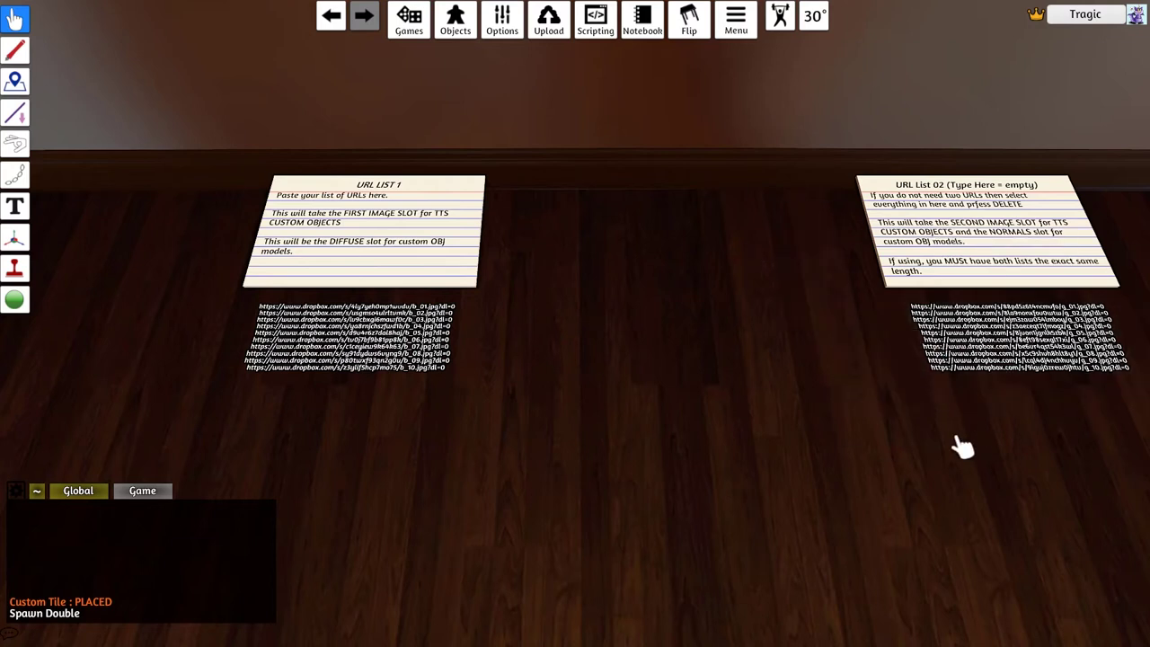
scroll(790, 527, "down", 8)
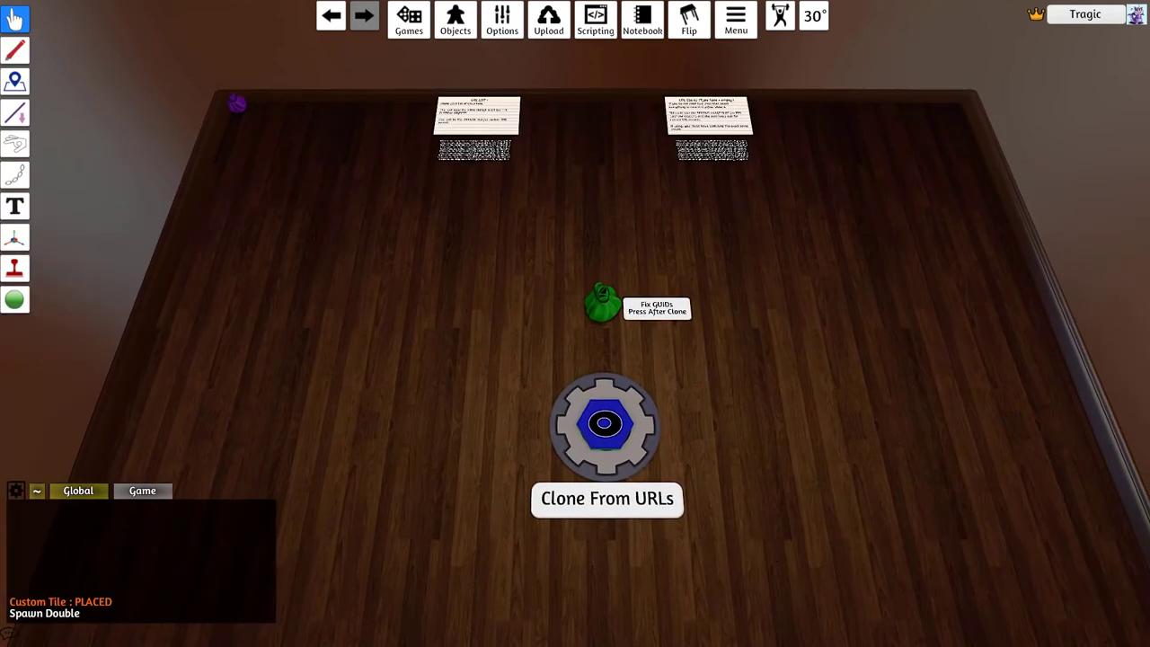
key("alt+Tab")
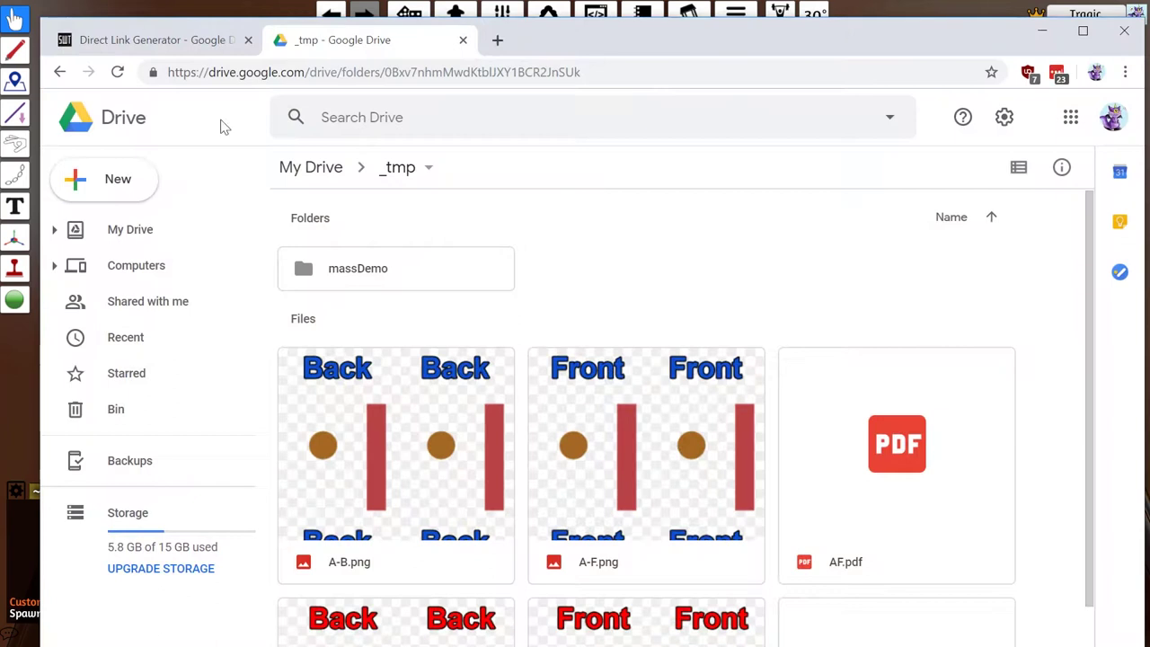
double_click(423, 273)
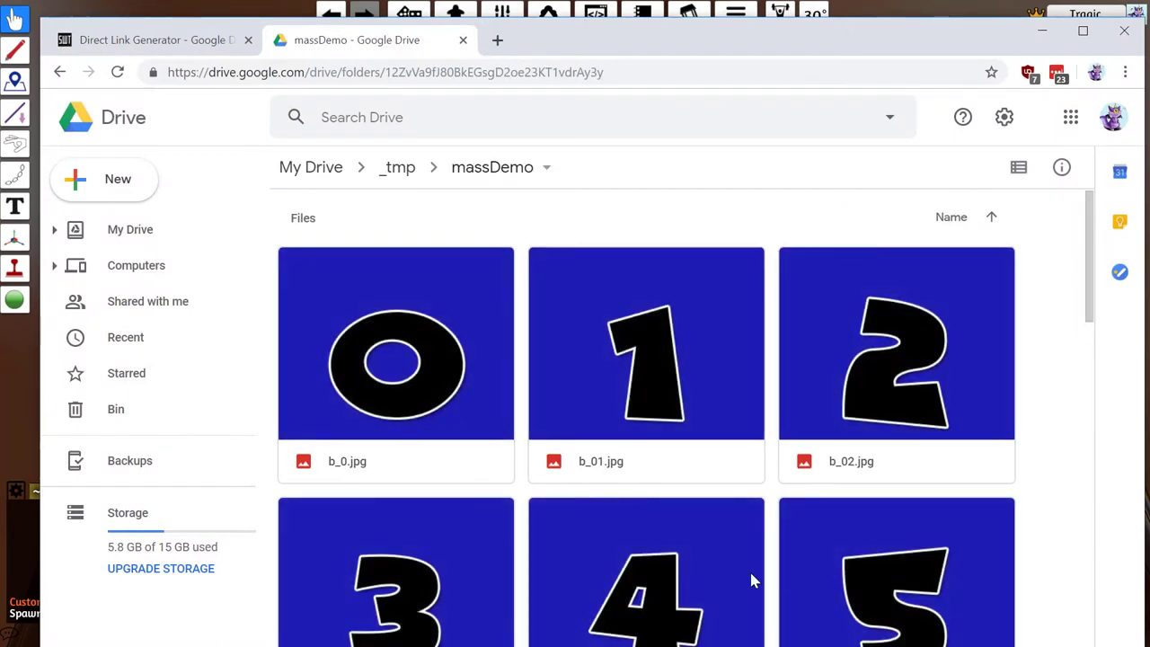
Select the blue images from b_01.jpg through b_10.jpg and copy their sharing links
left_click(626, 393)
scroll(639, 416, "down", 6)
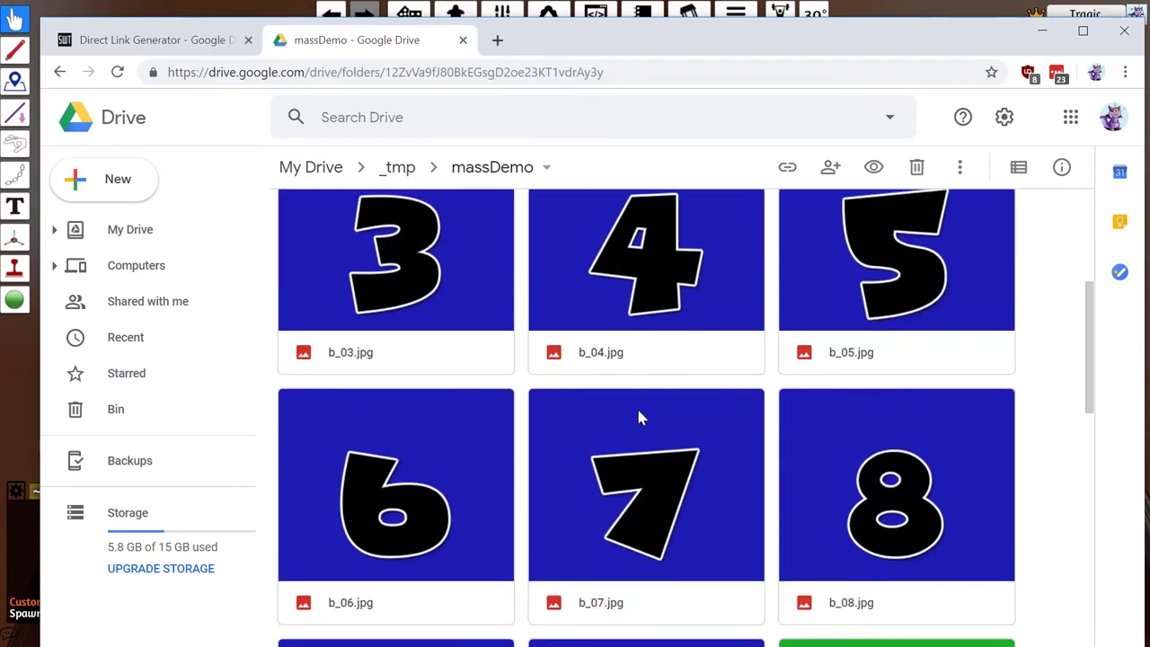
left_click(644, 529, "shift")
right_click(645, 530)
left_click(737, 293)
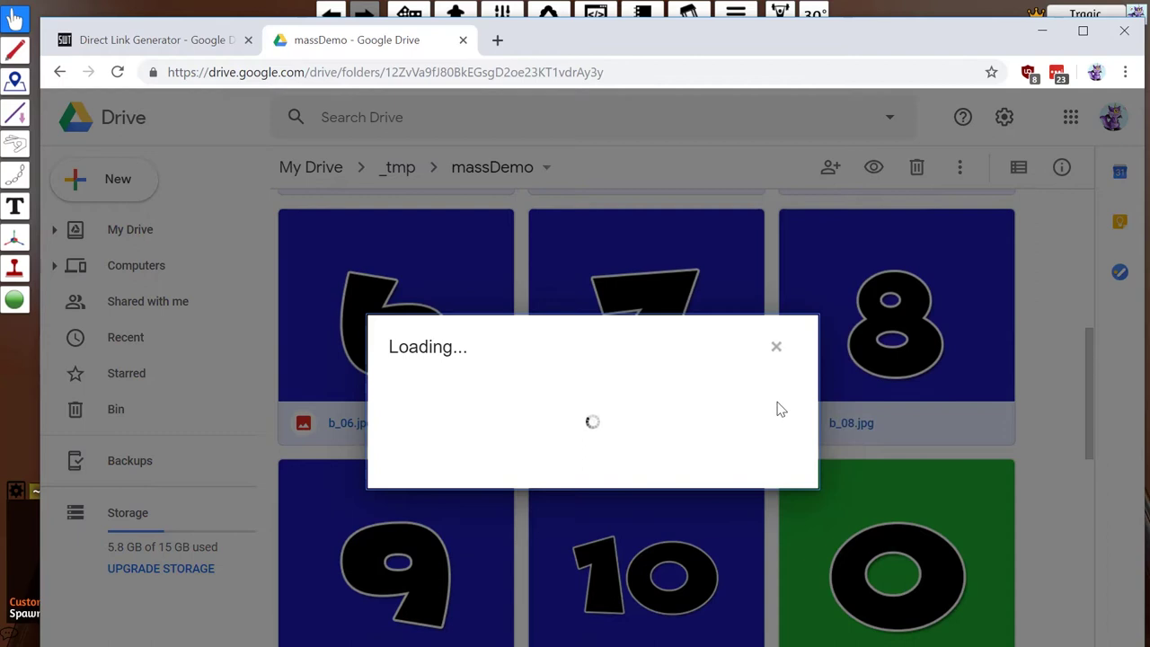
left_click(761, 317)
left_click(400, 570)
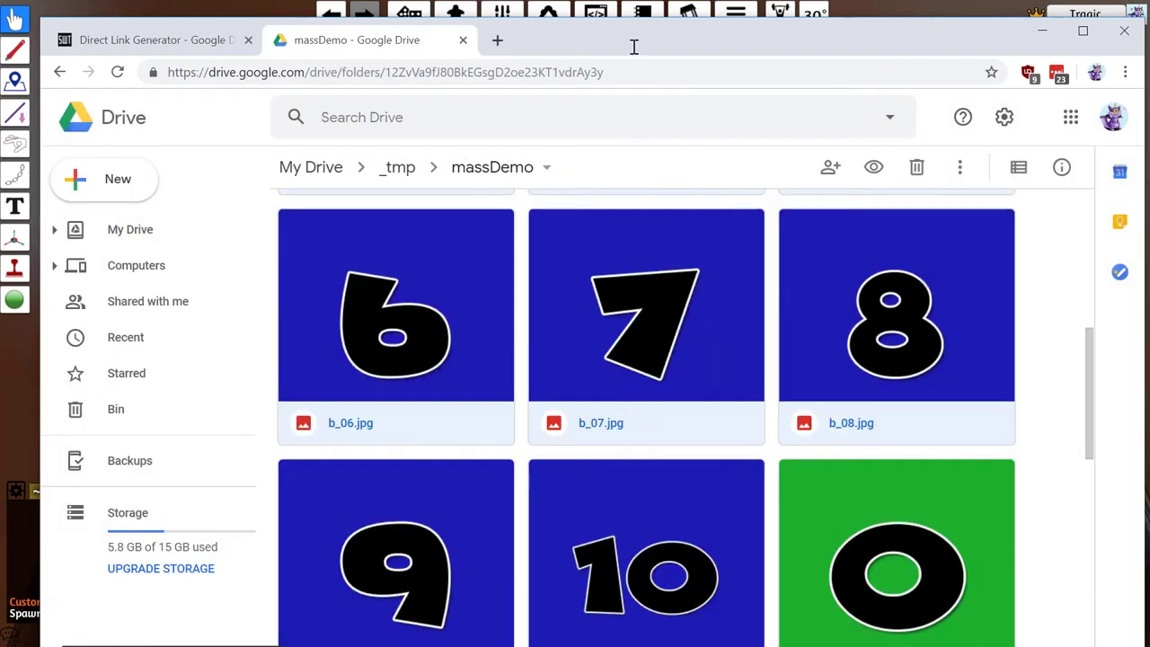
Switch to Tabletop Simulator and replace the text under the URL LIST 1 card with the copied Google Drive links
key("alt+Tab")
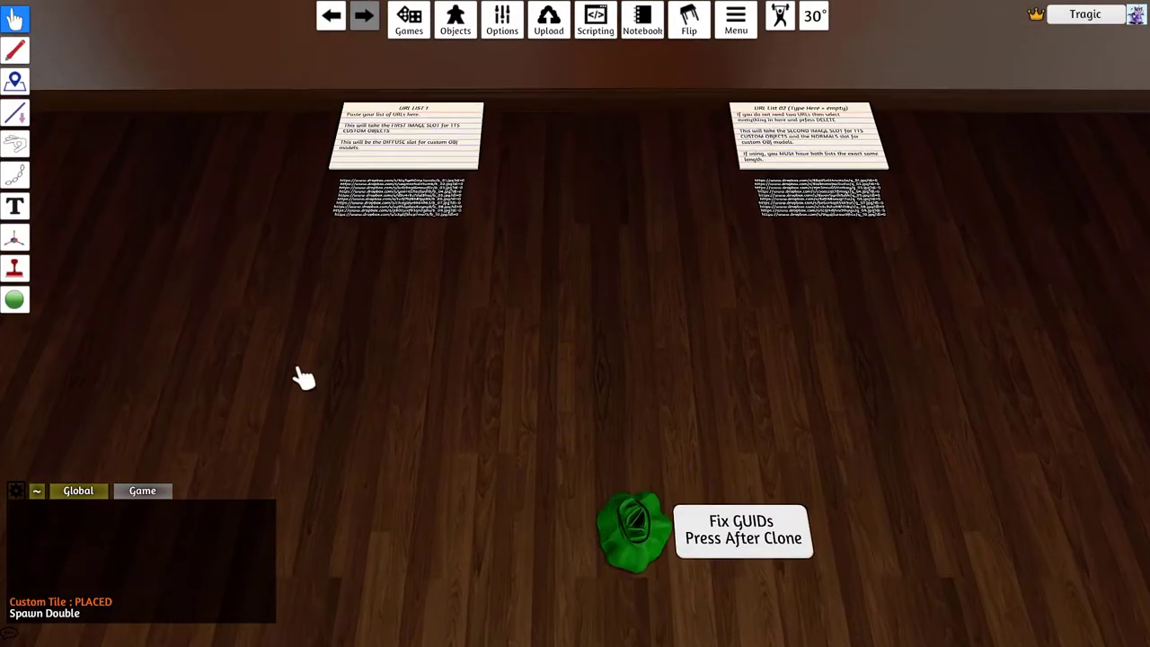
left_click(14, 206)
left_click(352, 301)
key("ctrl+a")
key("ctrl+v")
key("Escape")
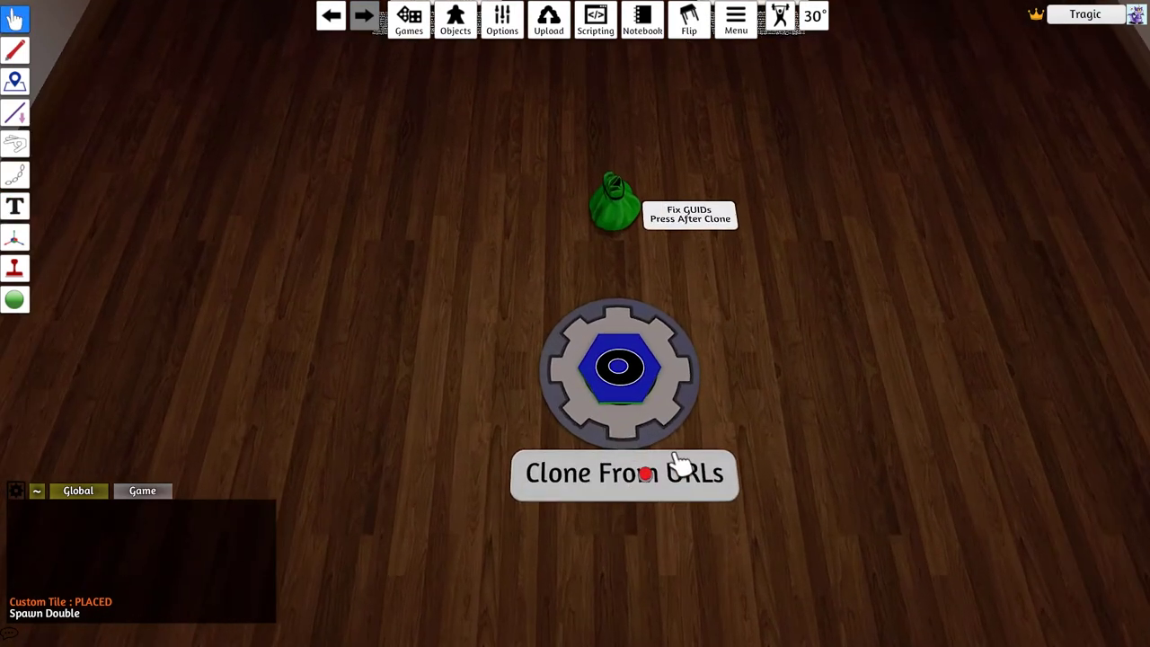
Clone the tile from the updated URLs and take five clones out of the green bag onto the table
left_click(681, 466)
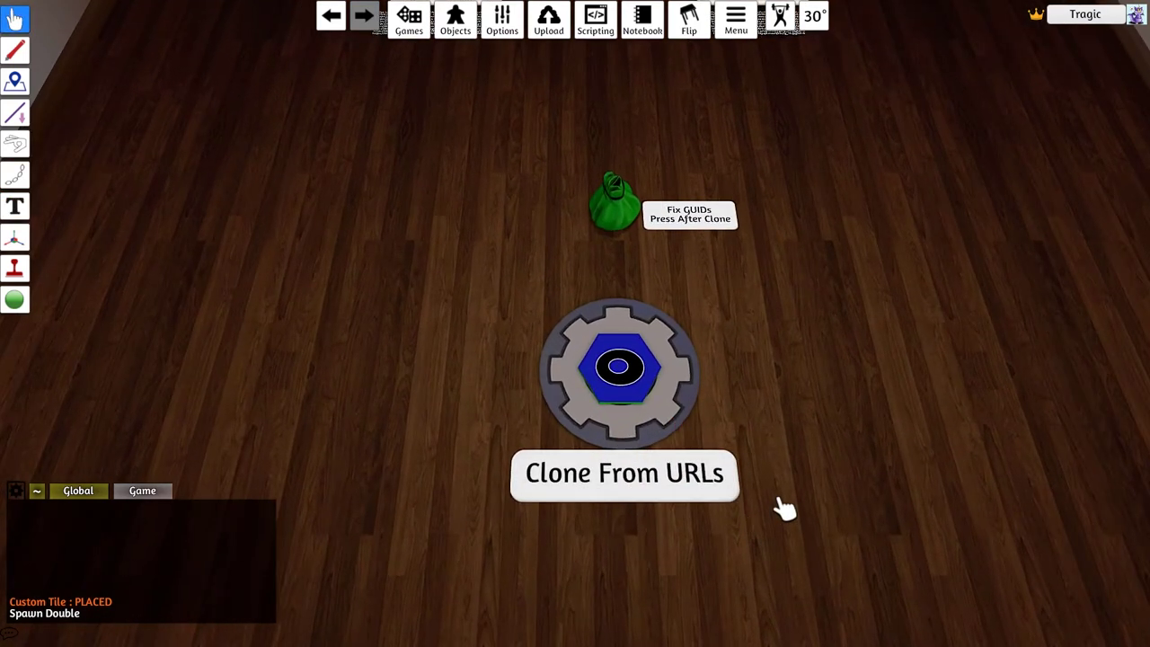
left_click(654, 478)
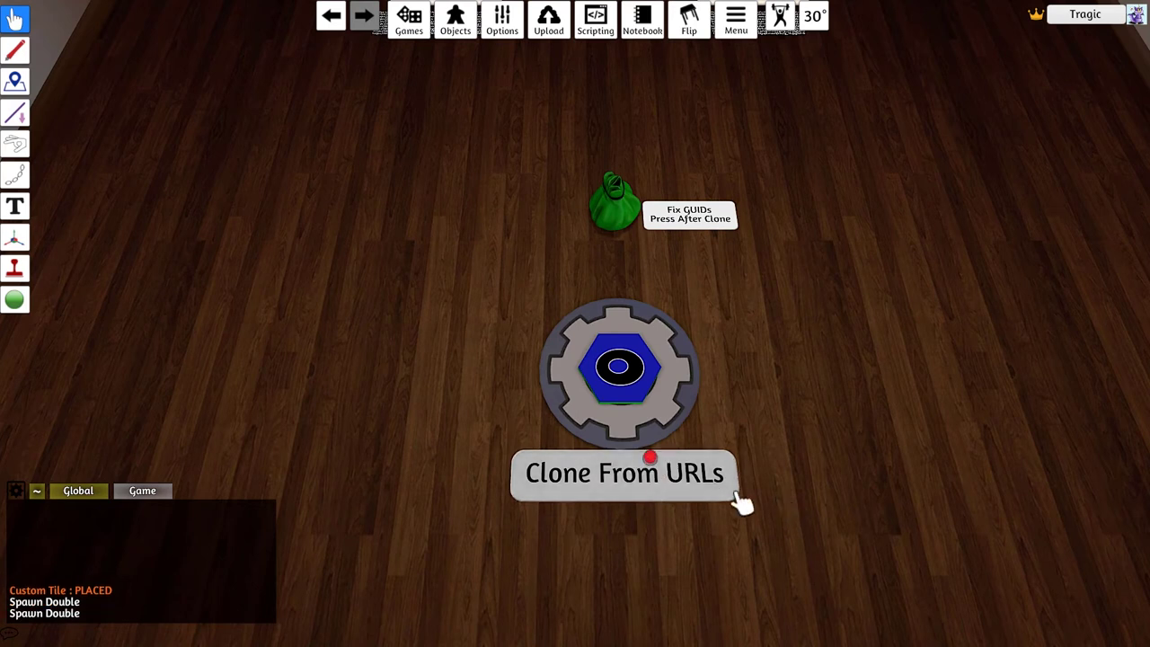
key("w")
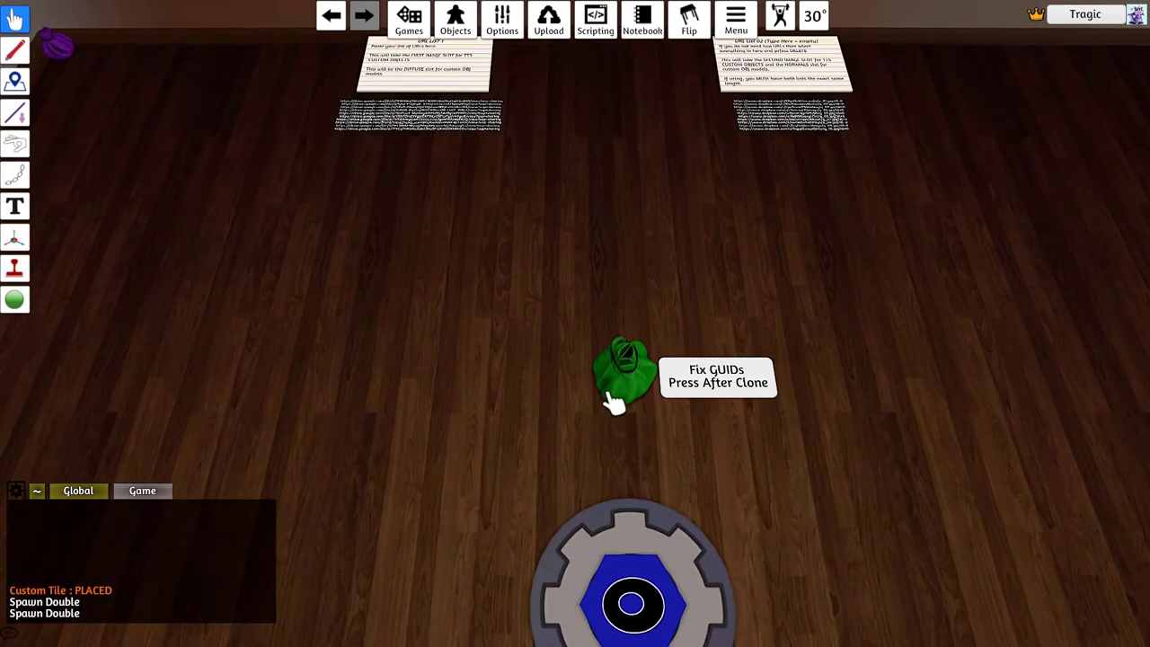
left_click_drag(624, 373, 409, 314)
mouse_move(625, 372)
left_mouse_down()
mouse_move(555, 310)
mouse_move(687, 296)
left_mouse_up()
left_click_drag(625, 373, 490, 440)
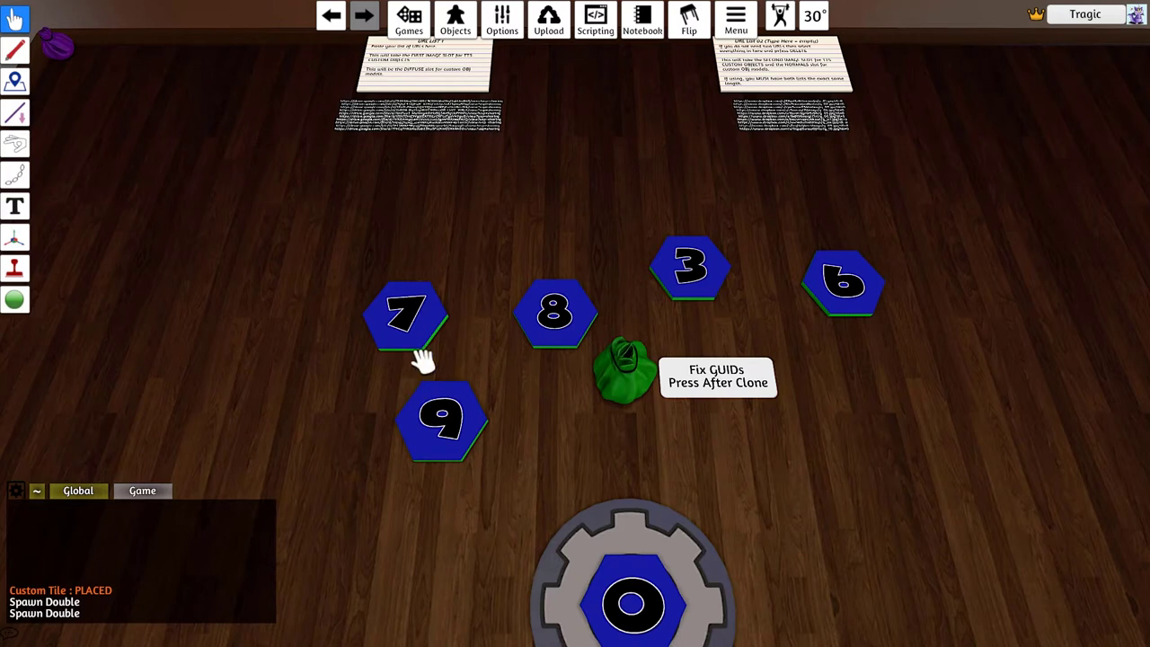
Flip the five cloned tiles to inspect their green sides, and flip them back to blue
key("r")
key("r")
key("r")
key("r")
key("r")
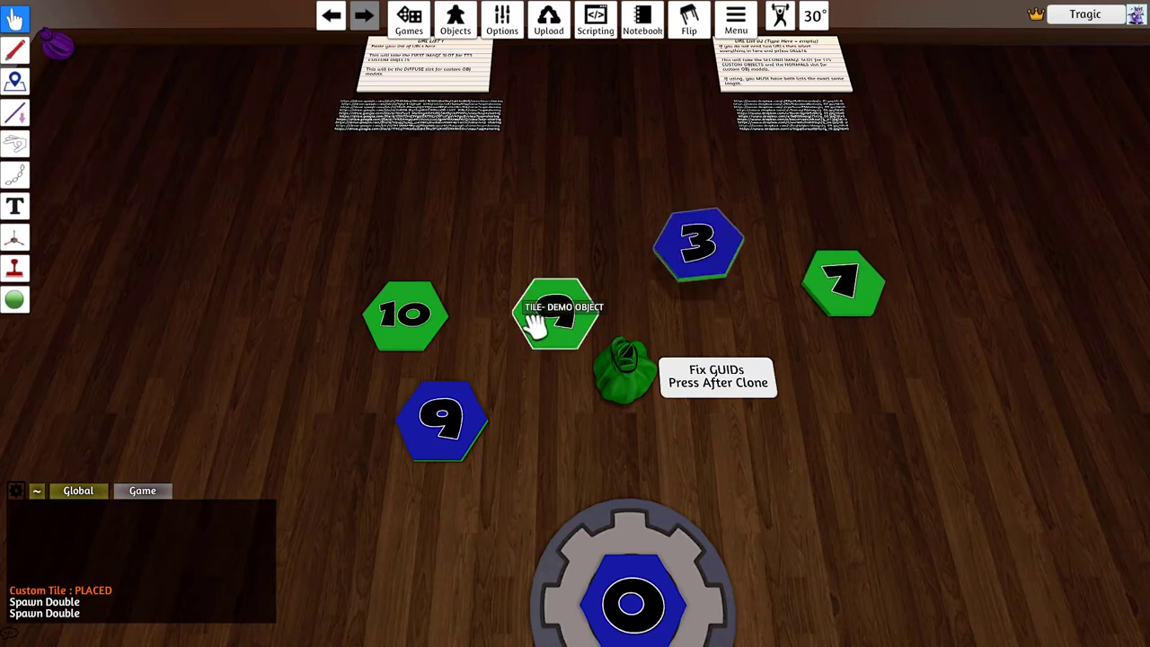
key("r")
key("r")
key("r")
key("r")
key("r")
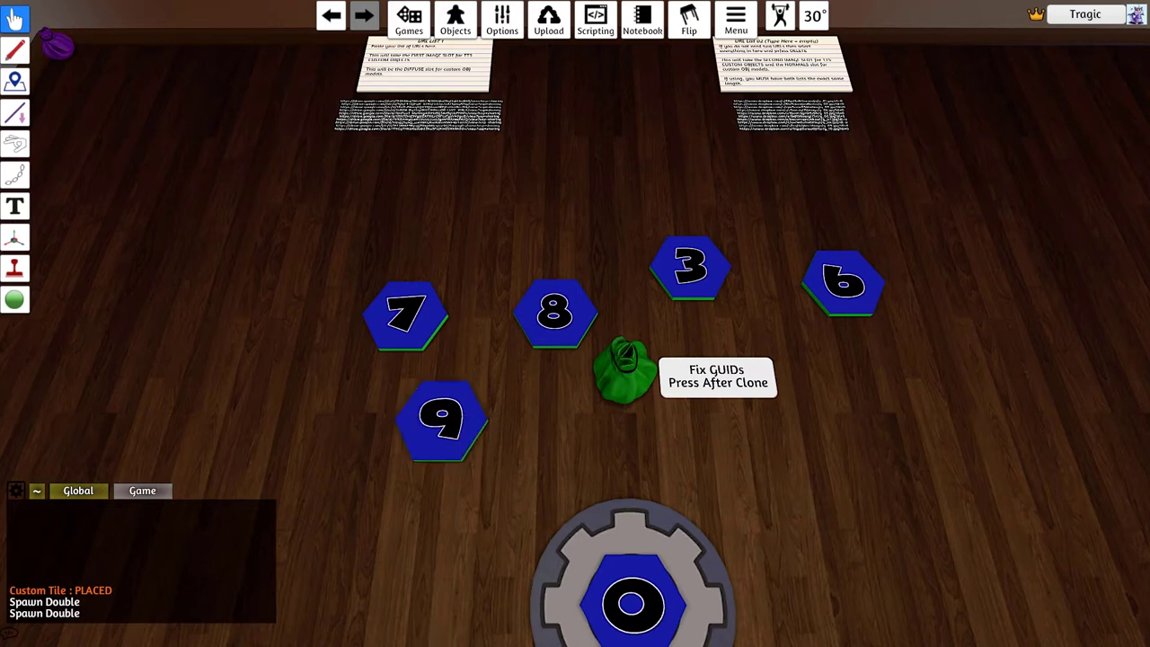
Switch to Chrome, search Google for "file cabinit google drive" and open the Files Cabinet by Awesome Table add-on page
key("alt+Tab")
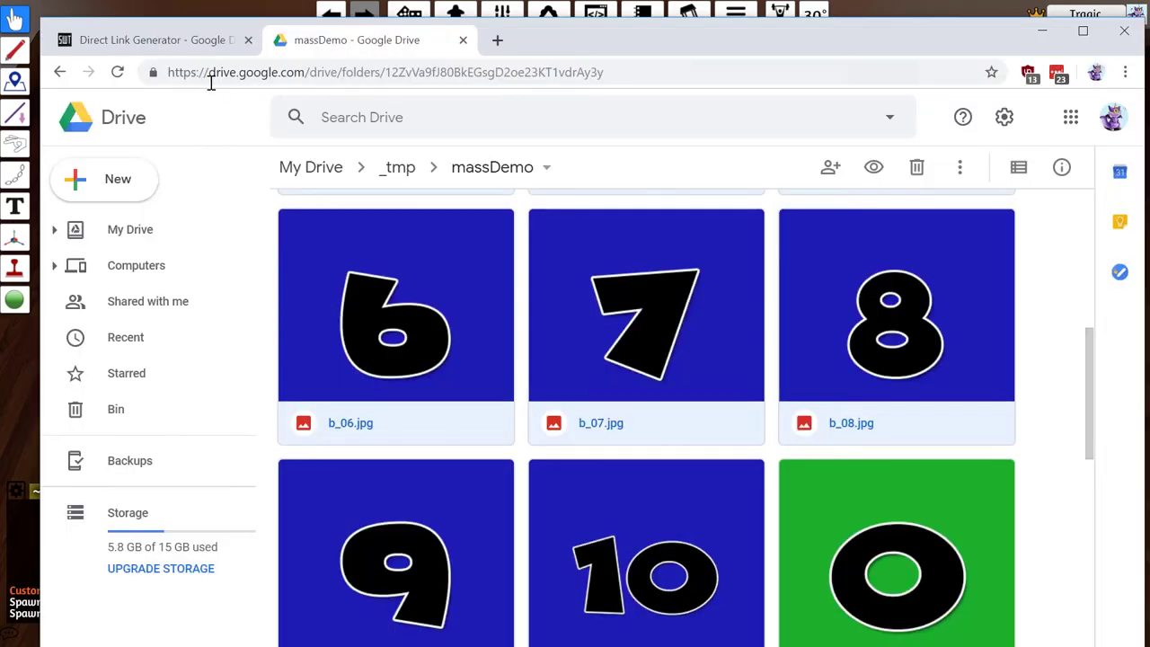
left_click(499, 40)
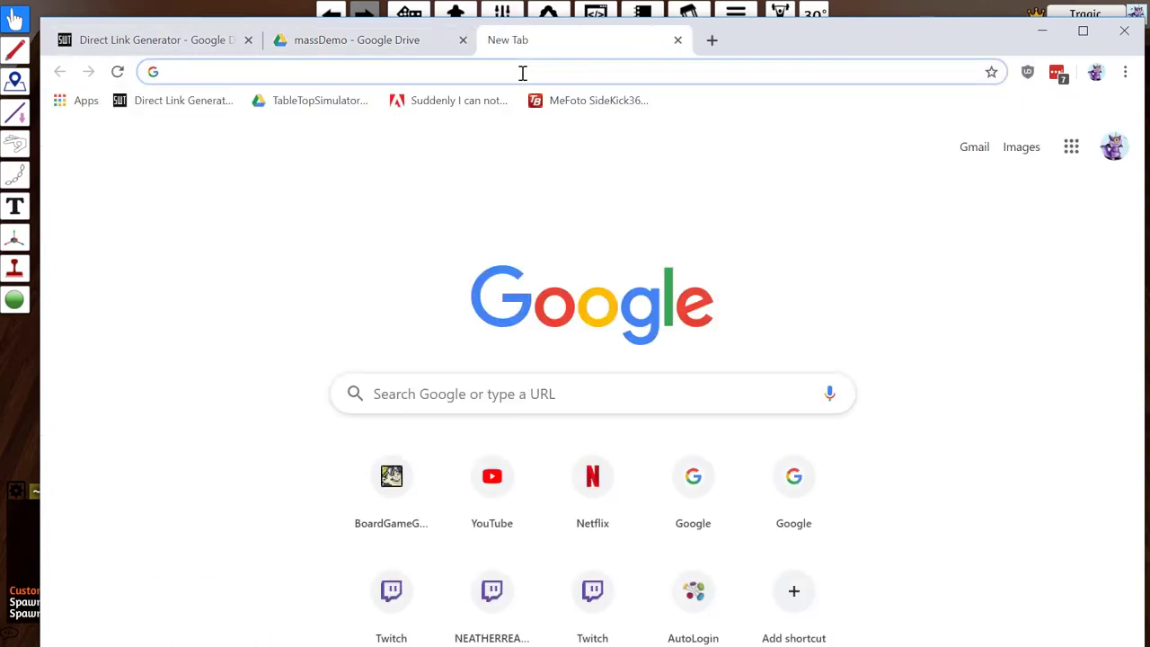
type("file cabinit google drive")
key("Return")
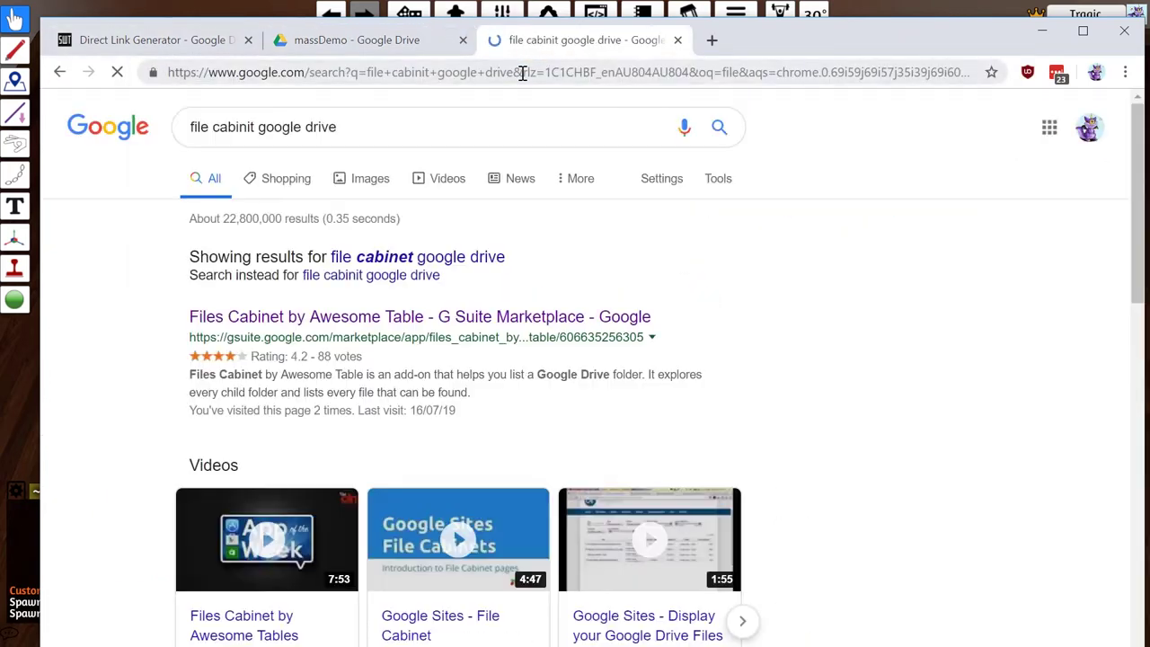
left_click(559, 322)
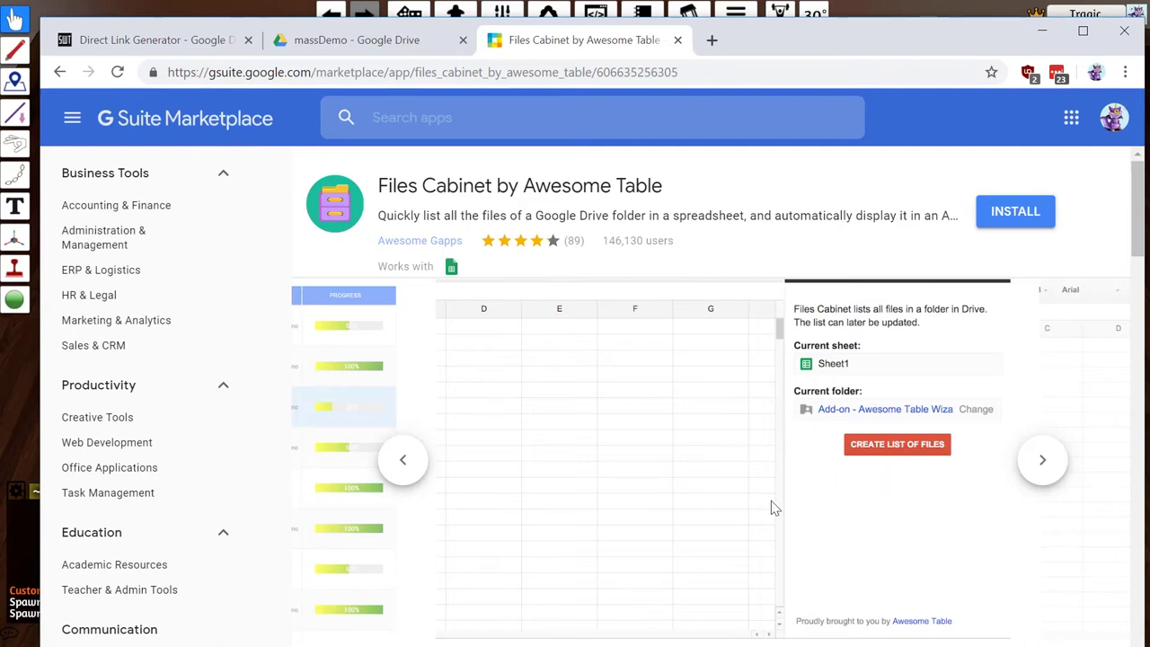
Search Google in a new tab for "direct link generator - google drive dropbox onedrive" and return to the open generator page's share link field
left_click(195, 50)
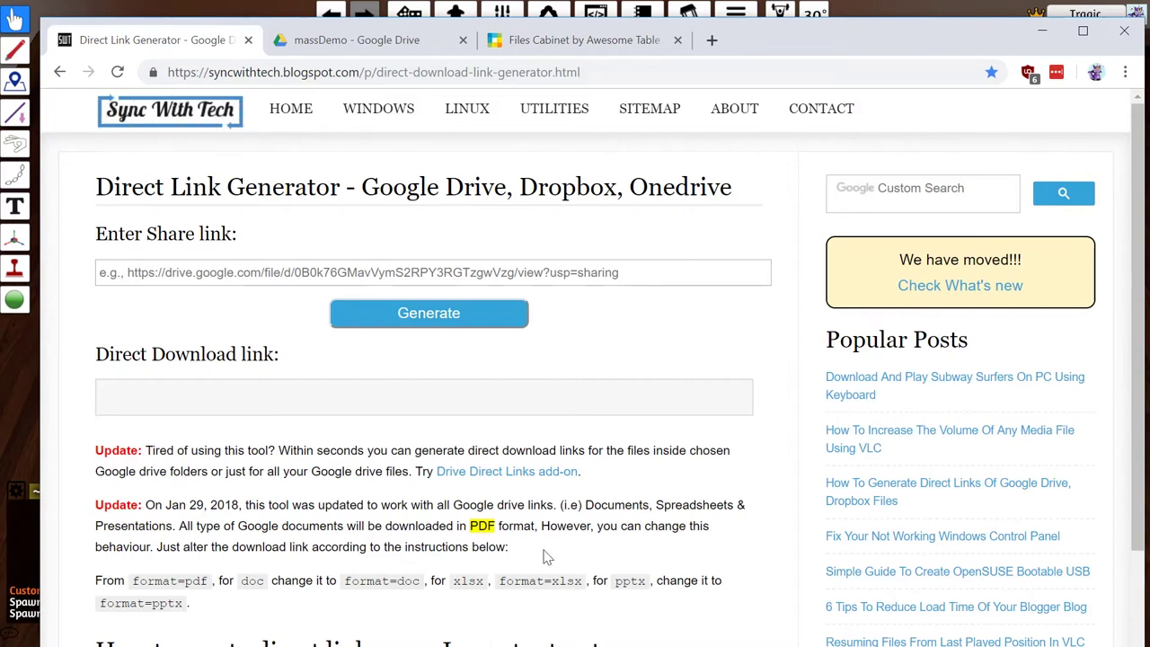
left_click(712, 40)
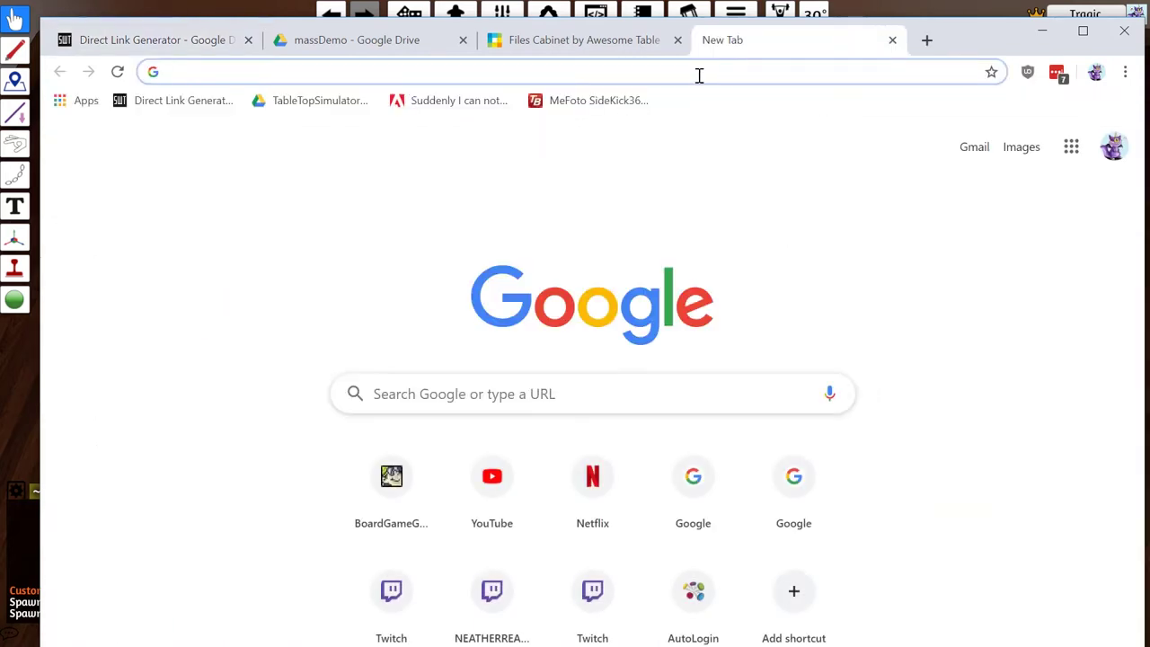
type("file")
key("Return")
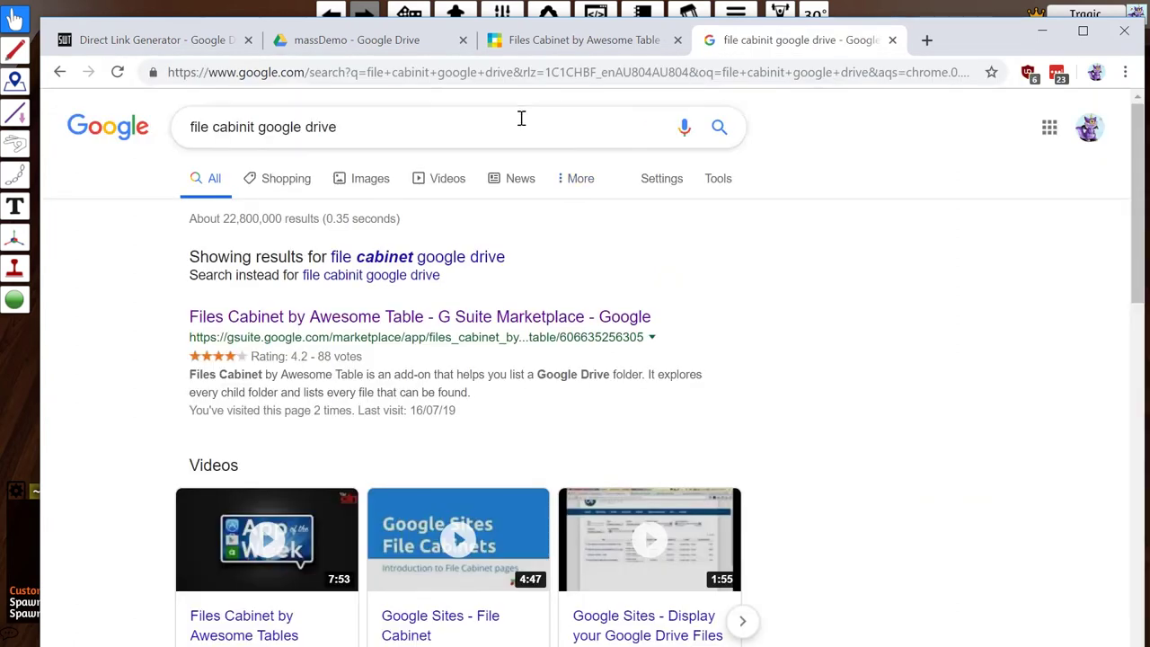
triple_click(521, 127)
type("direc")
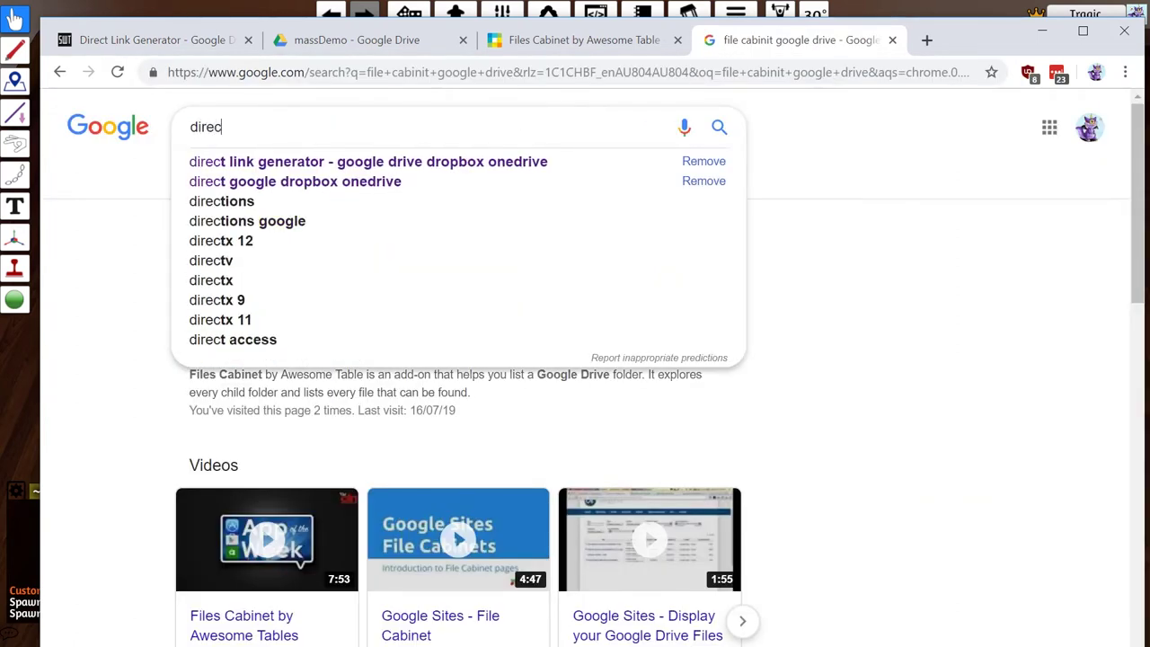
key("Down")
key("Return")
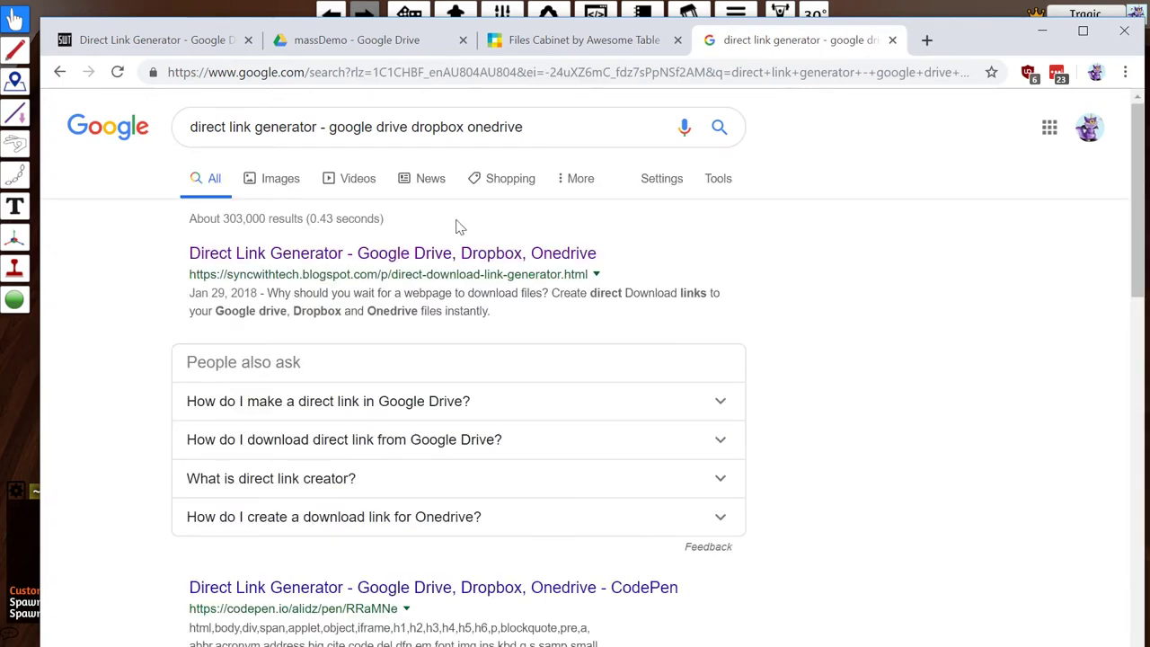
left_click(144, 40)
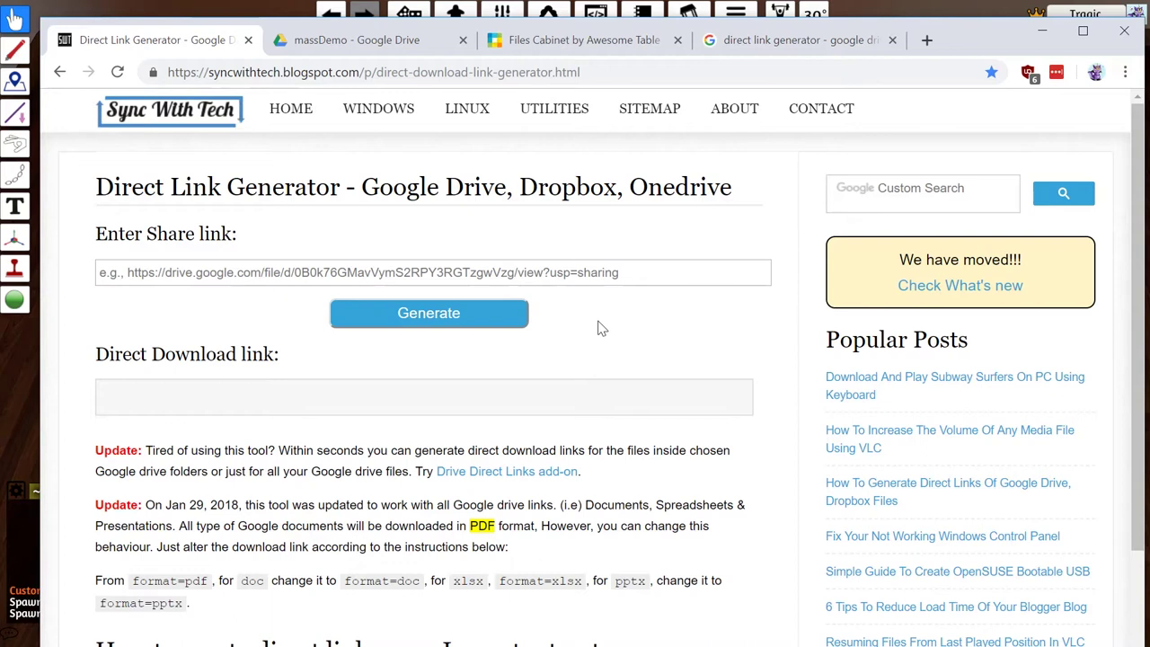
left_click(687, 278)
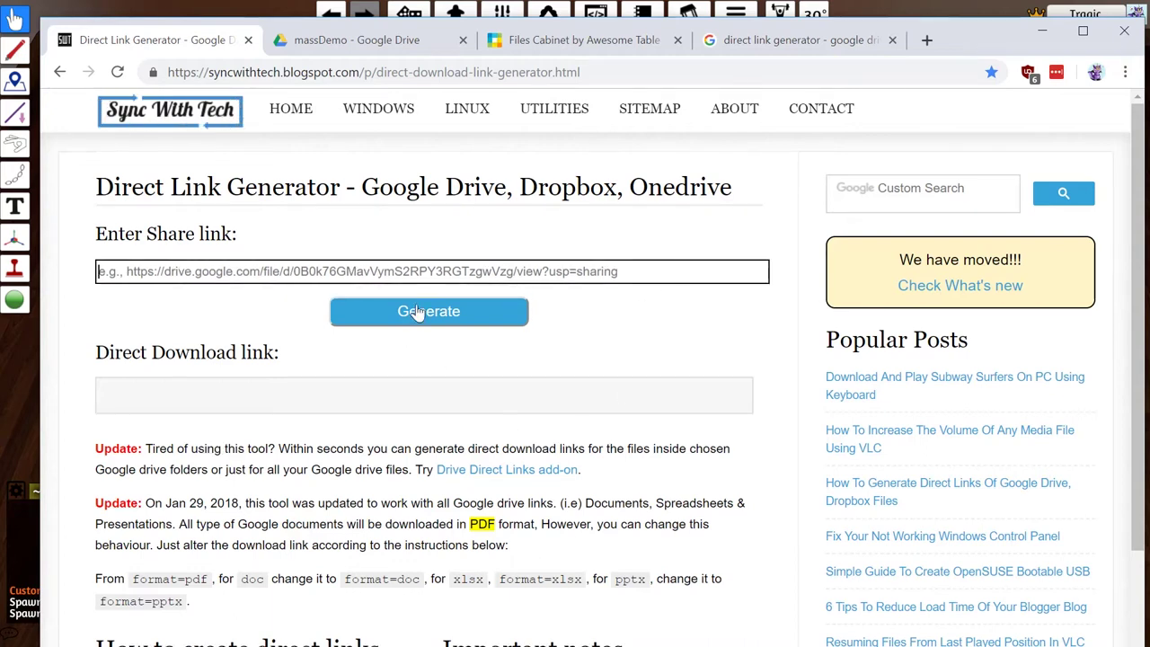
Open the Drive Direct Links add-on page, and create a blank spreadsheet from Google Drive
left_click(485, 403)
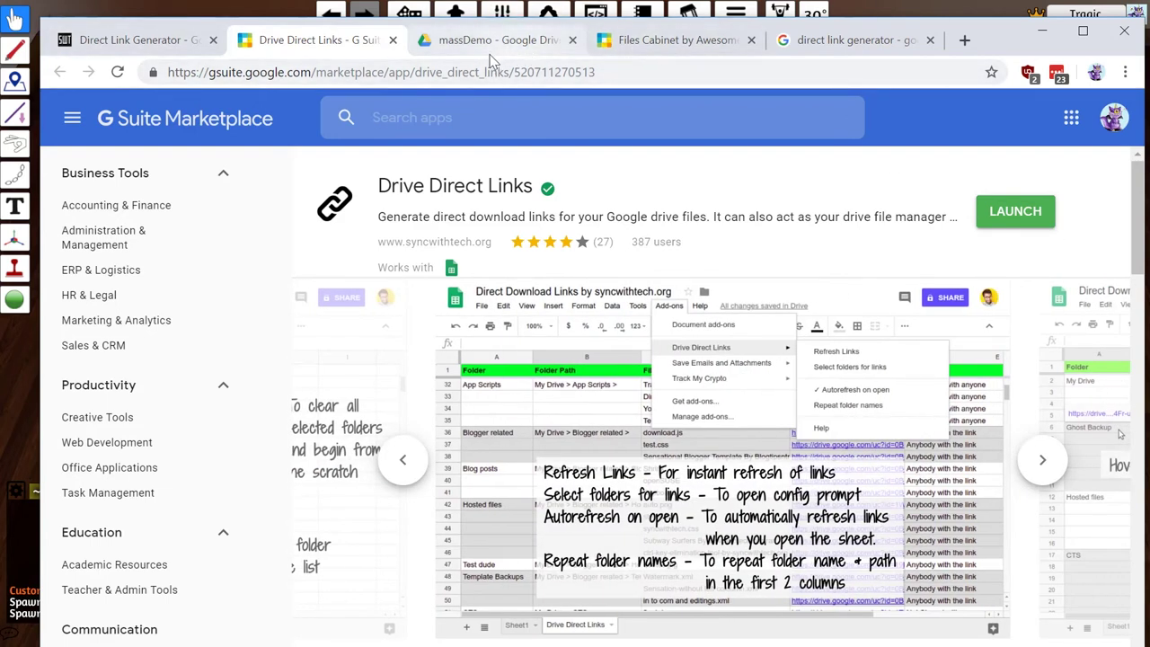
left_click(1071, 118)
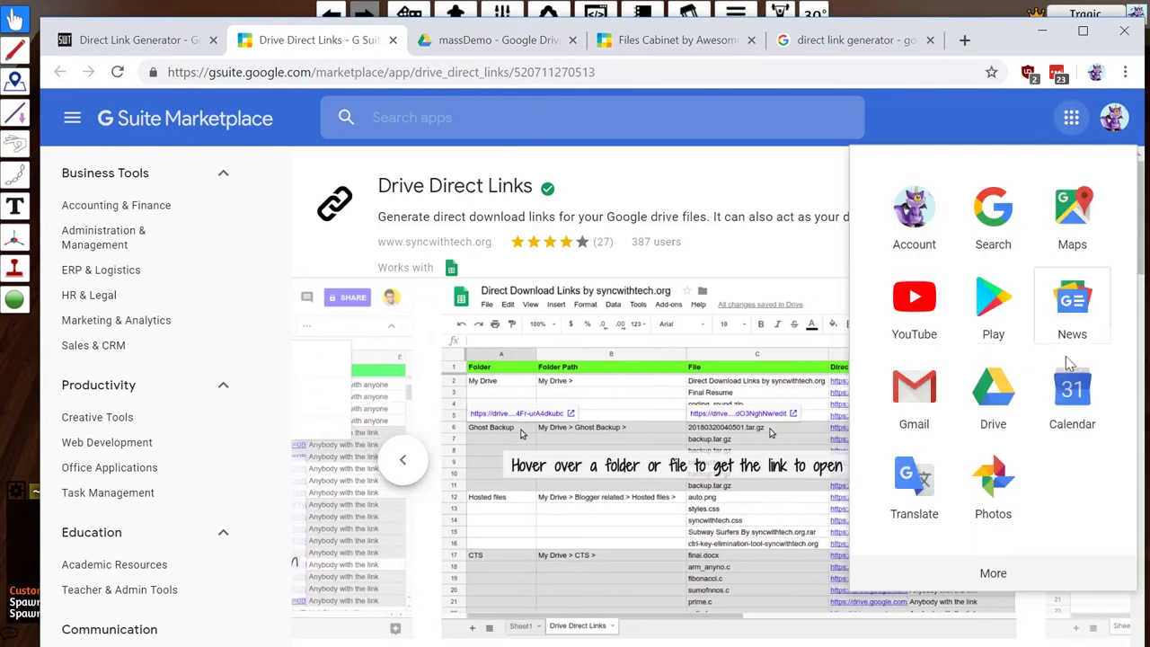
left_click(993, 388)
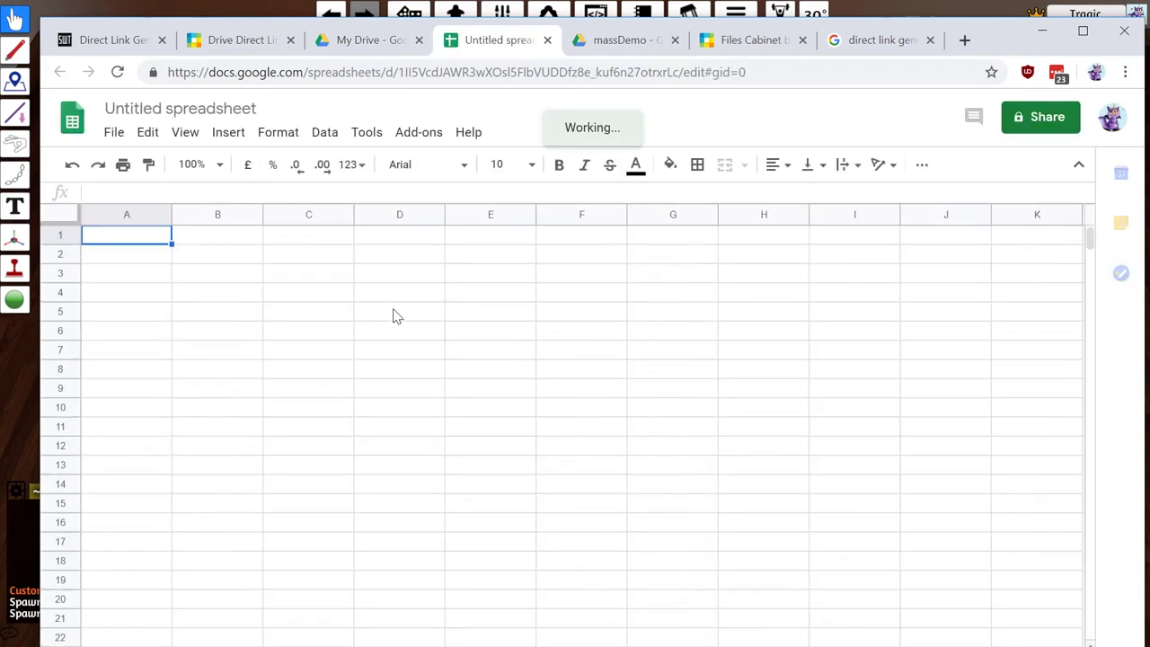
Run Generate Links from the Drive Direct Links add-on, and keep only the GoogleDriveLinks spreadsheet open by closing the untitled one
left_click(419, 137)
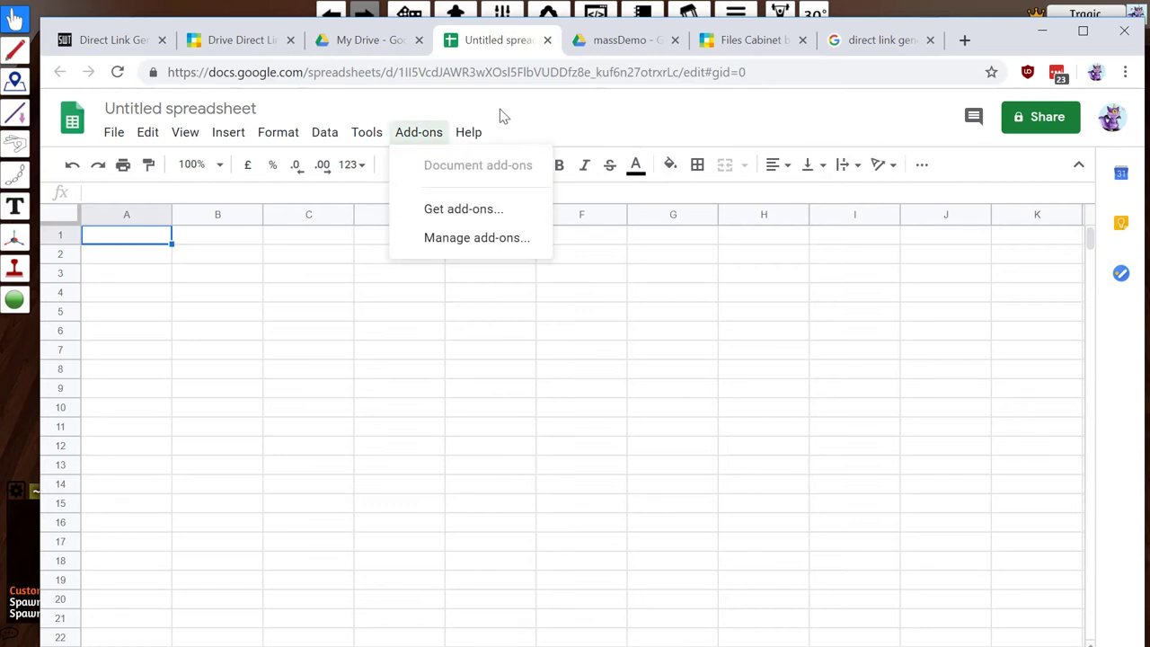
mouse_move(421, 141)
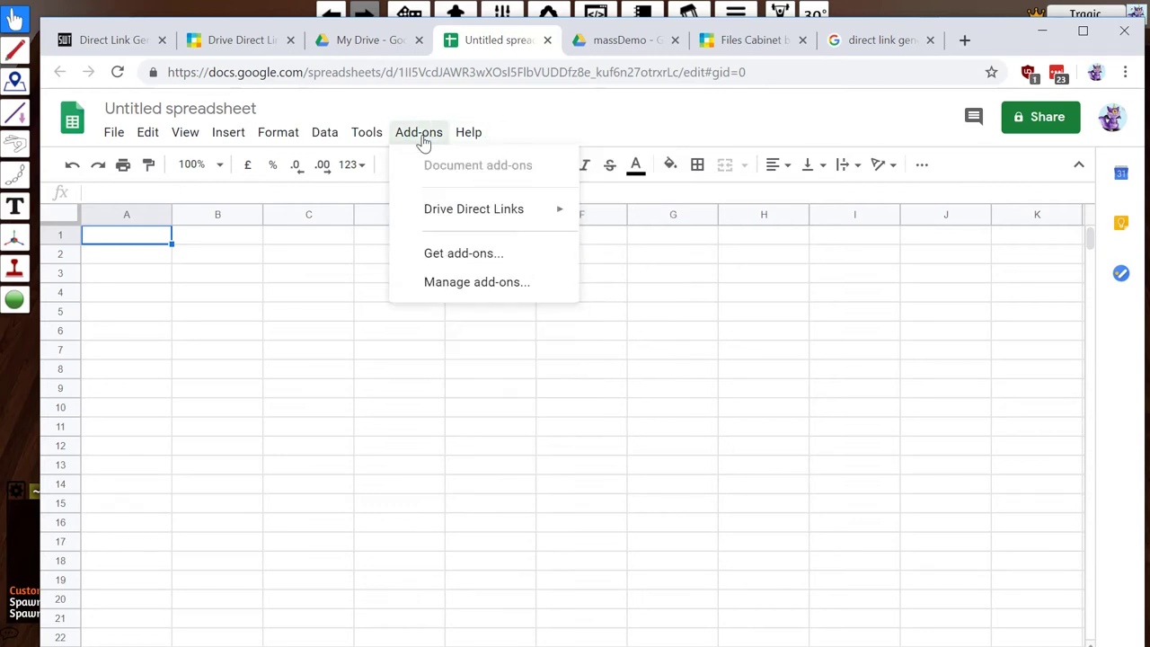
mouse_move(444, 223)
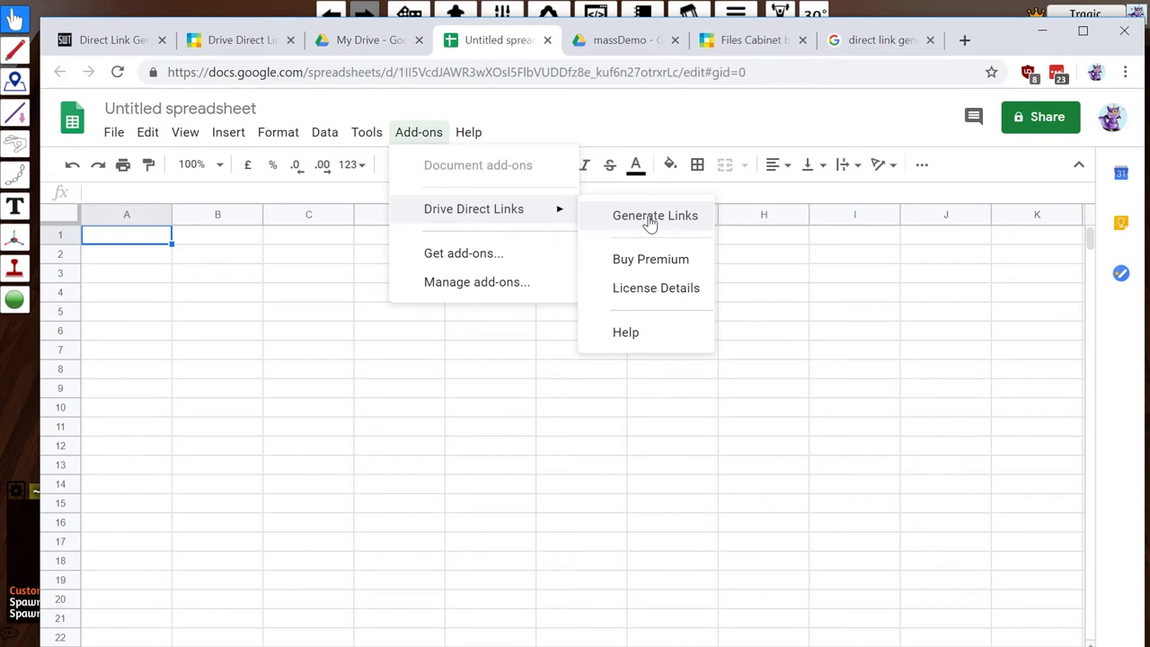
left_click(651, 223)
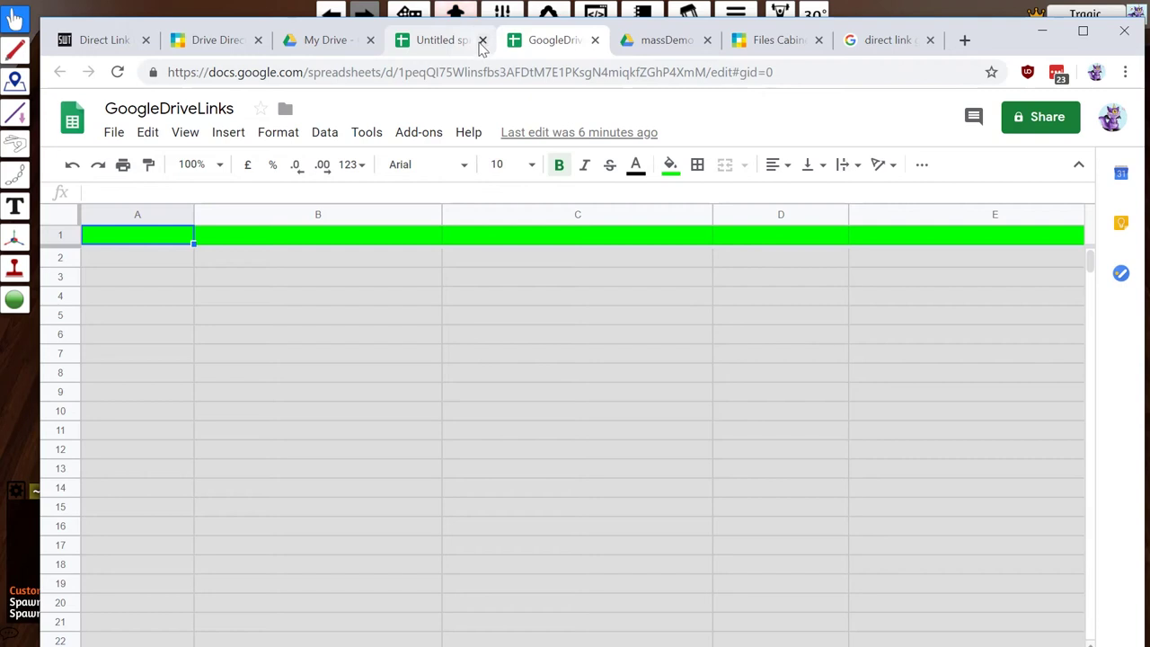
left_click(482, 40)
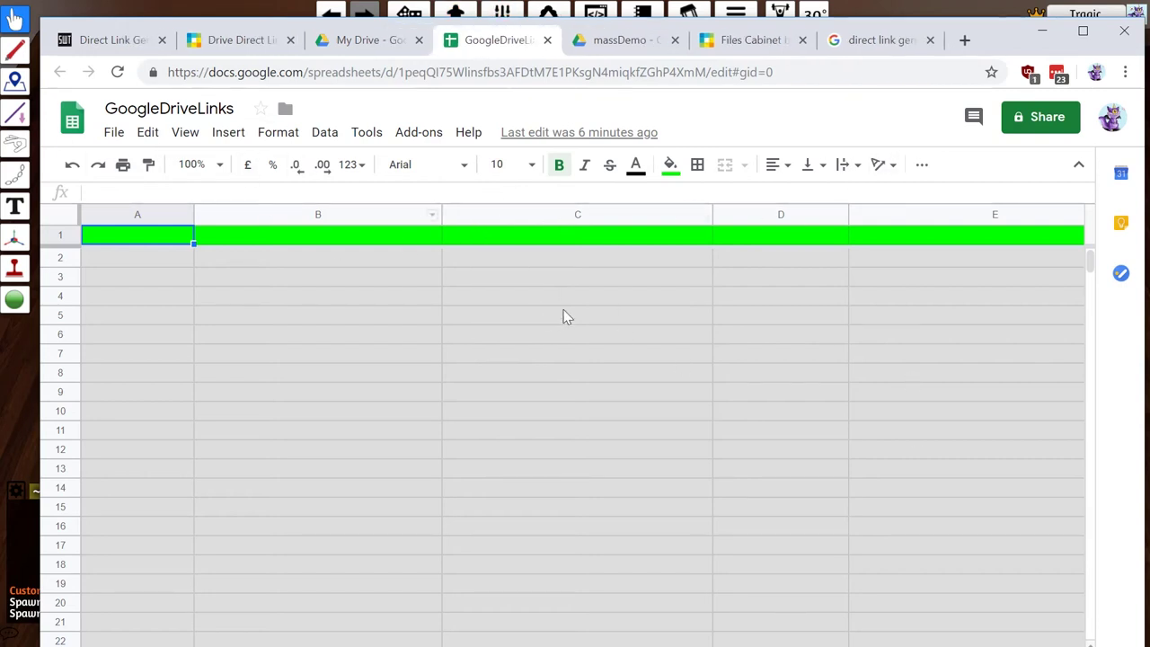
Generate direct links in the GoogleDriveLinks sheet for the selected folder My Drive > _tmp > massDemo
left_click(419, 132)
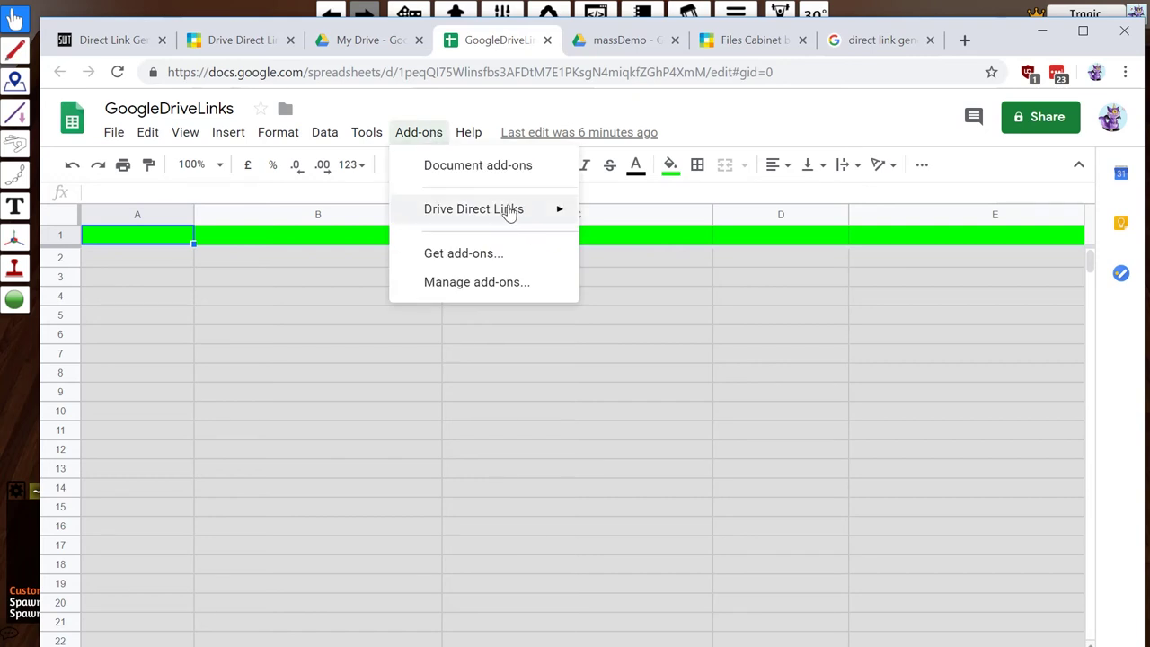
mouse_move(508, 210)
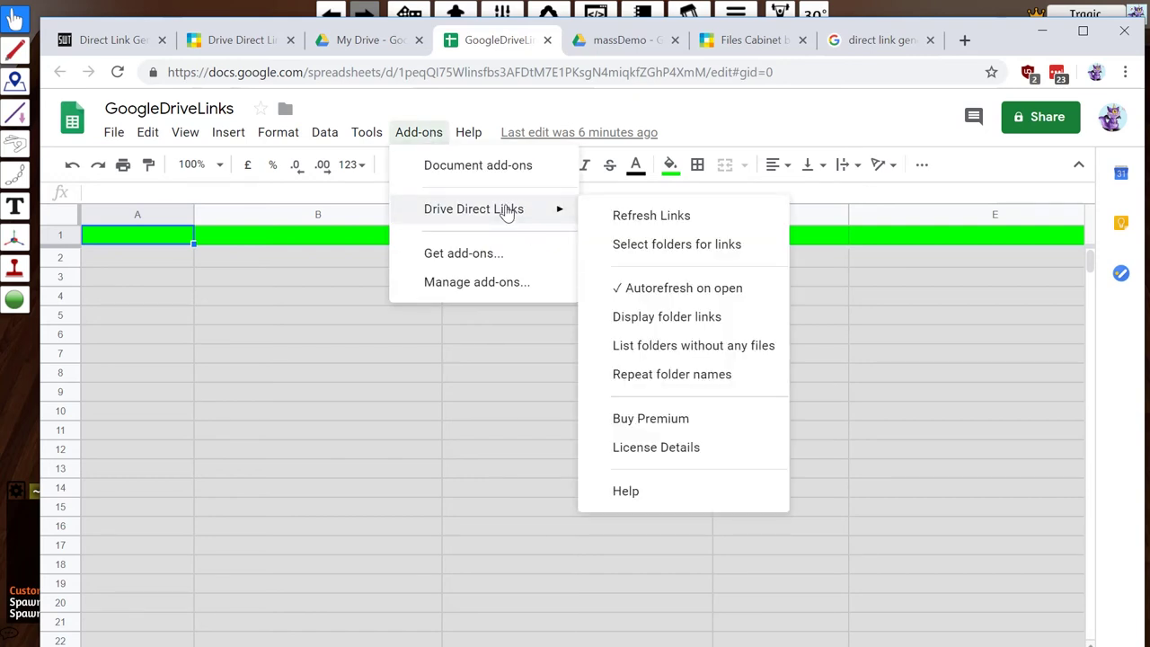
left_click(734, 250)
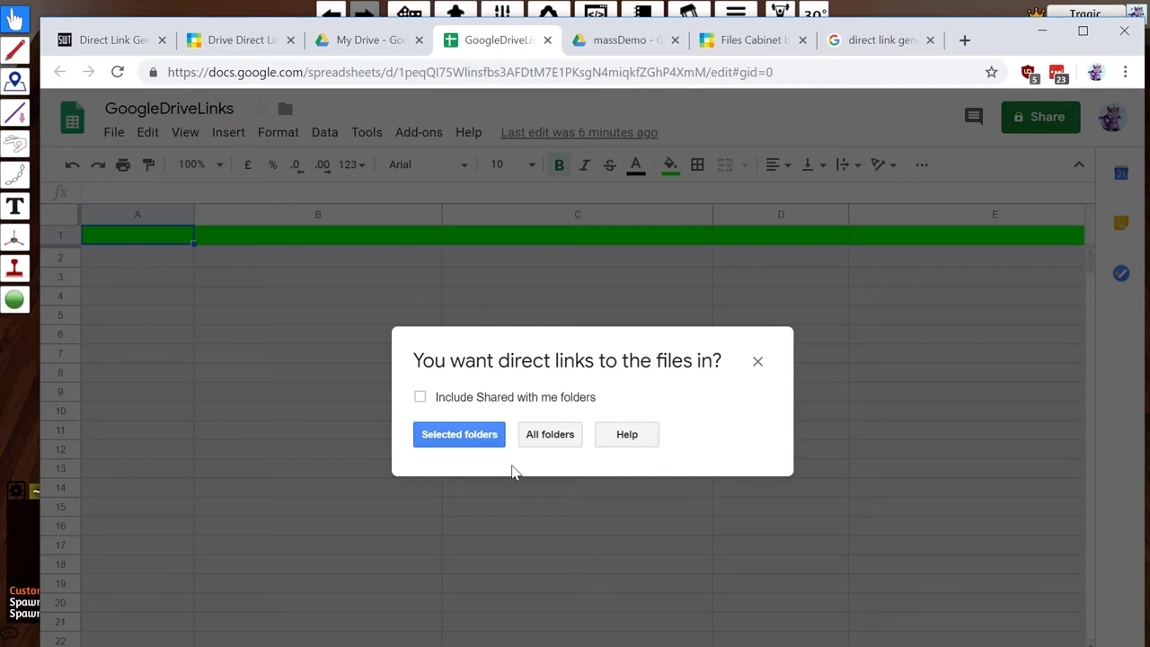
left_click(469, 439)
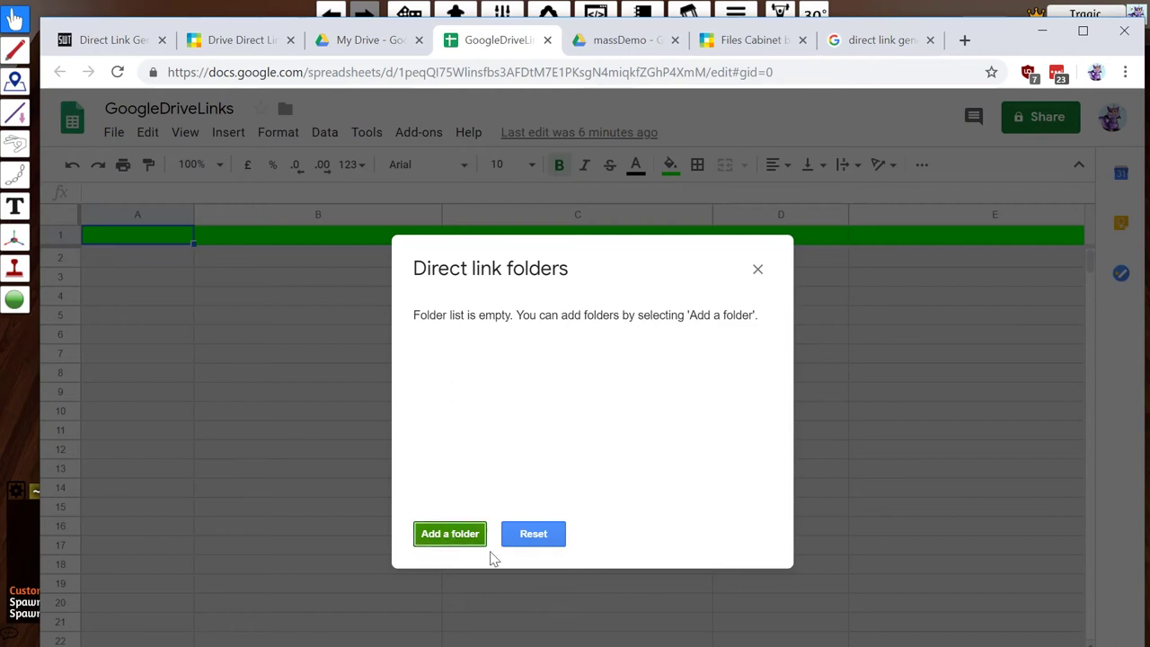
left_click(478, 537)
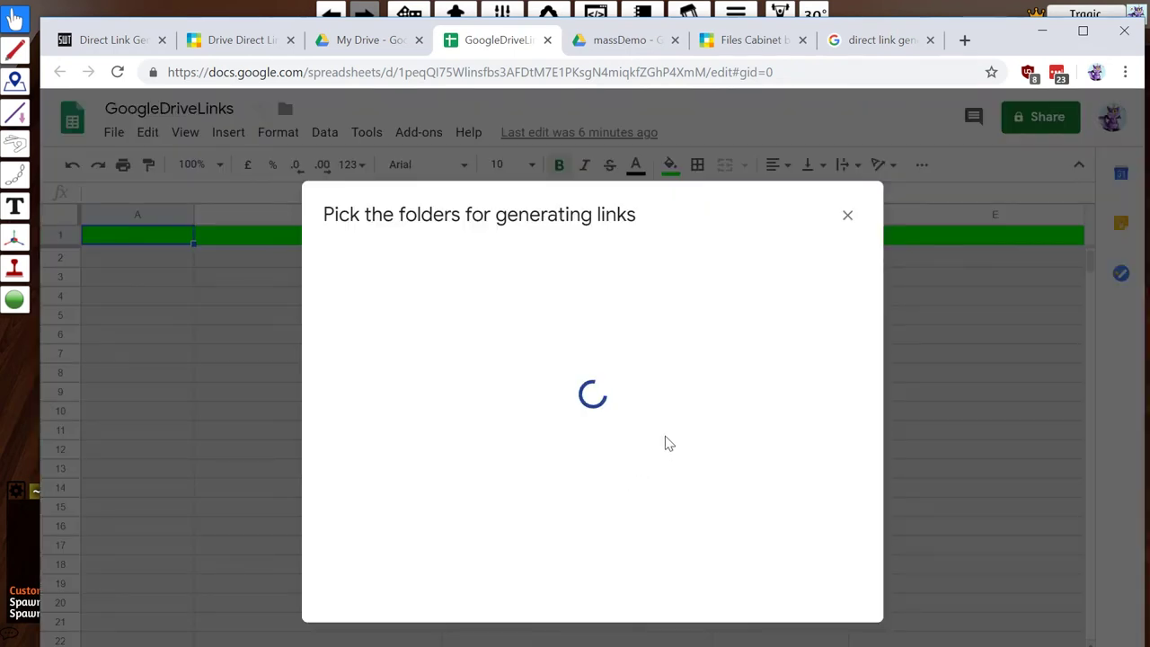
double_click(423, 411)
left_click(436, 436)
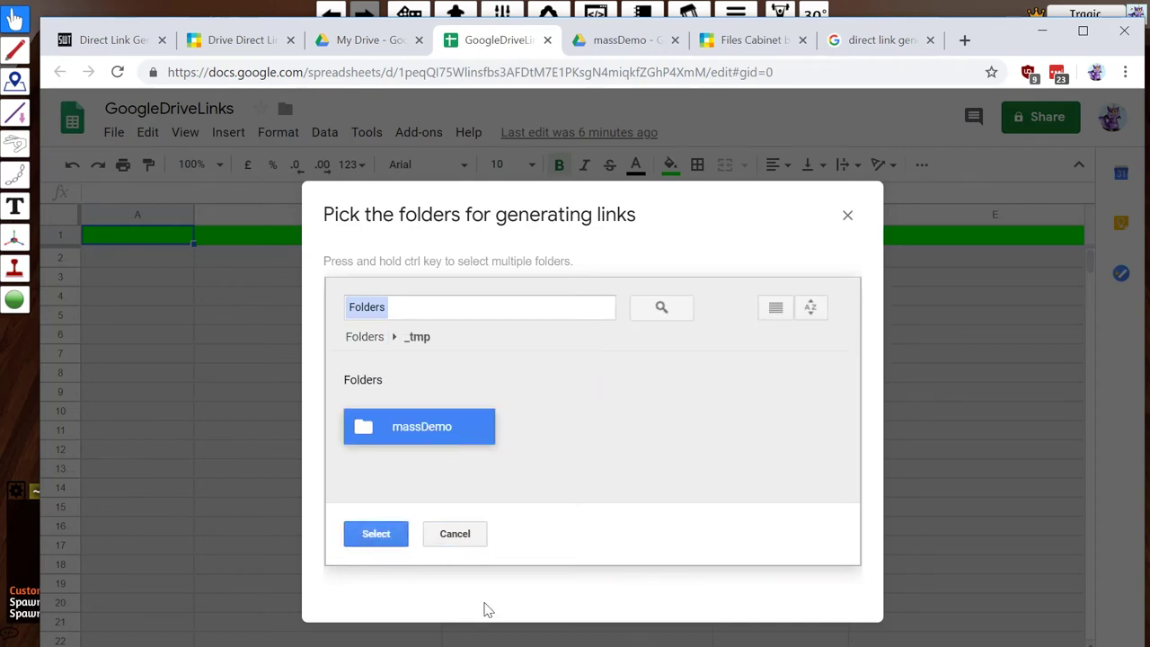
left_click(394, 537)
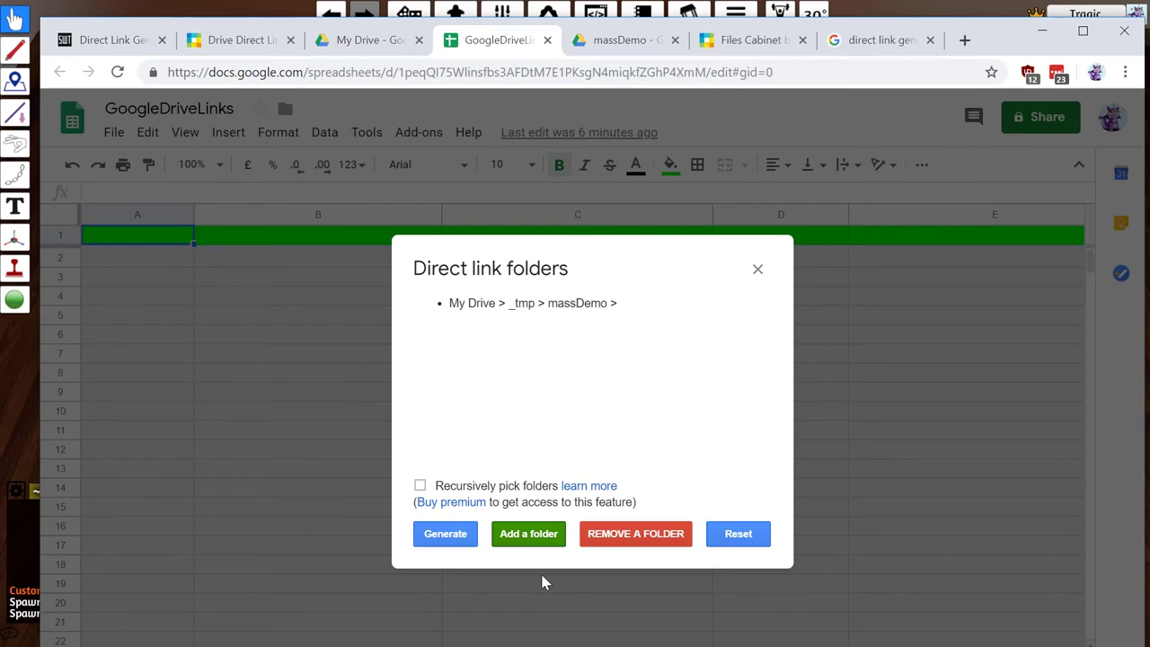
left_click(439, 536)
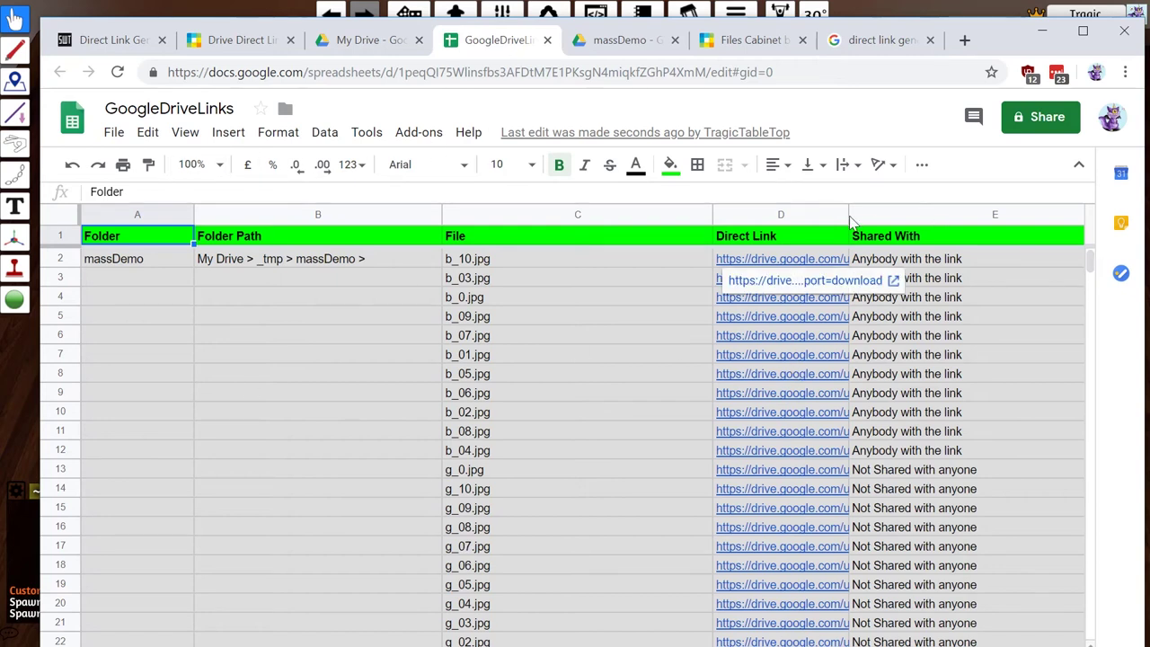
Widen the Direct Link column and look through the generated file names and links
left_click_drag(846, 221, 914, 225)
scroll(617, 331, "down", 5)
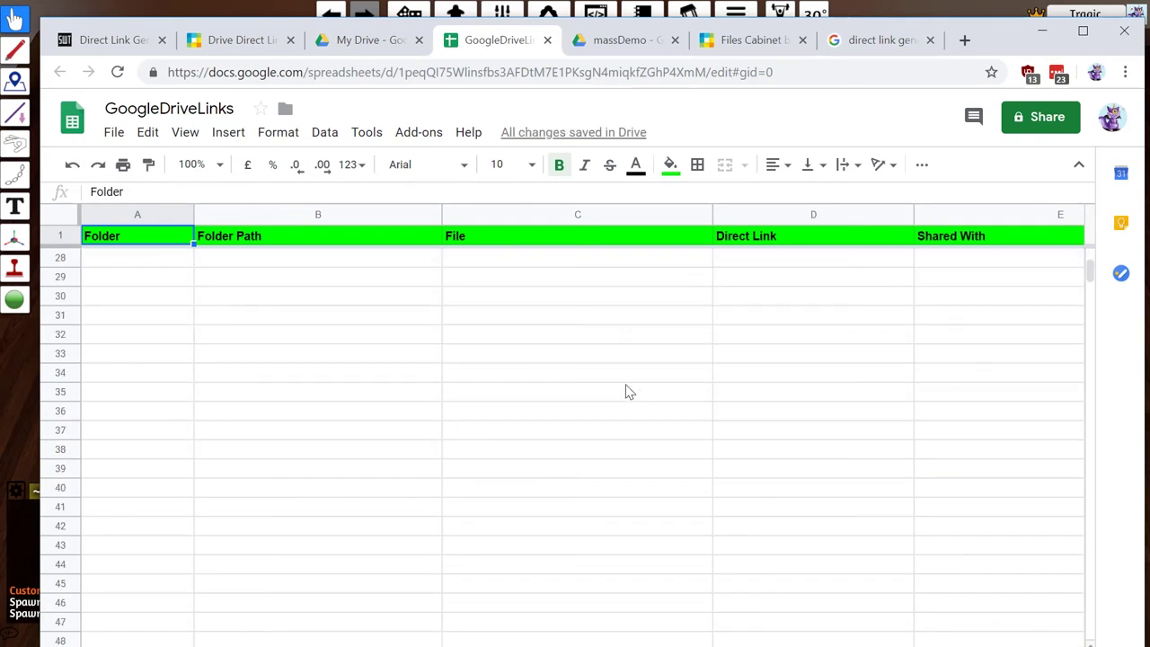
scroll(626, 398, "up", 5)
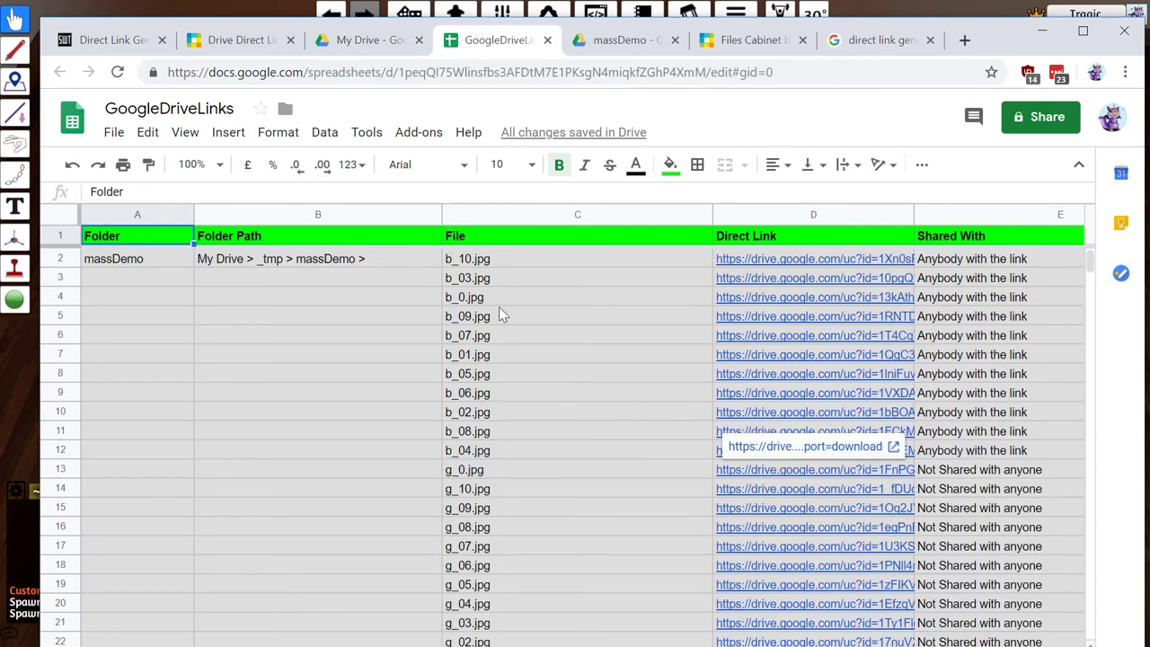
left_click(260, 395)
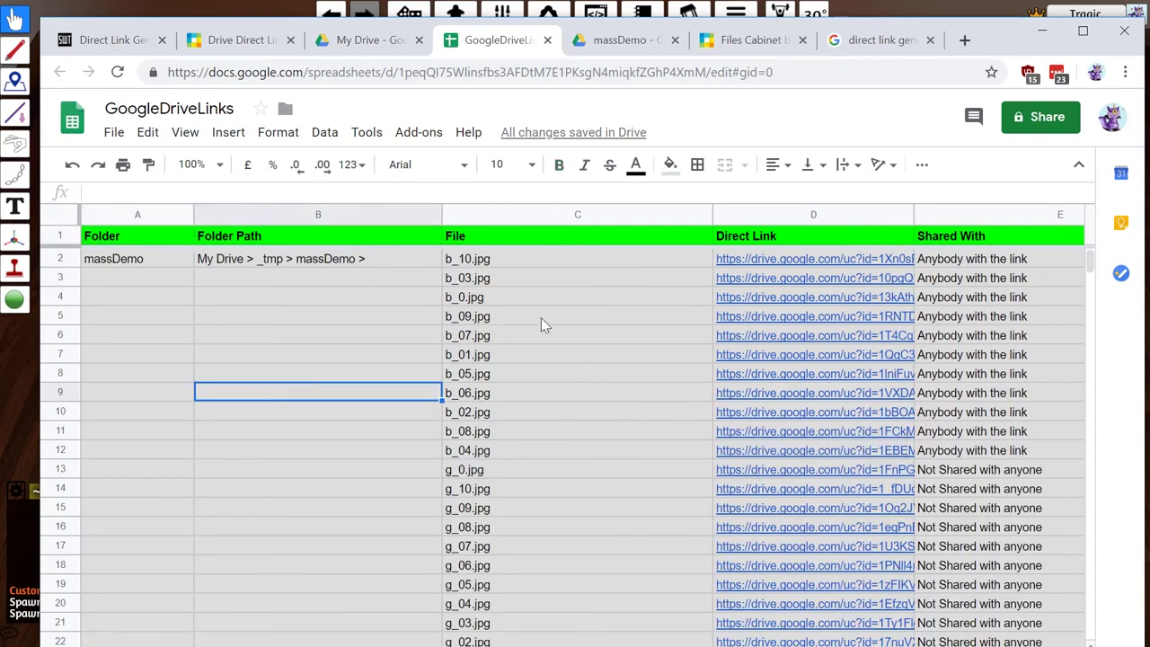
left_click(540, 263)
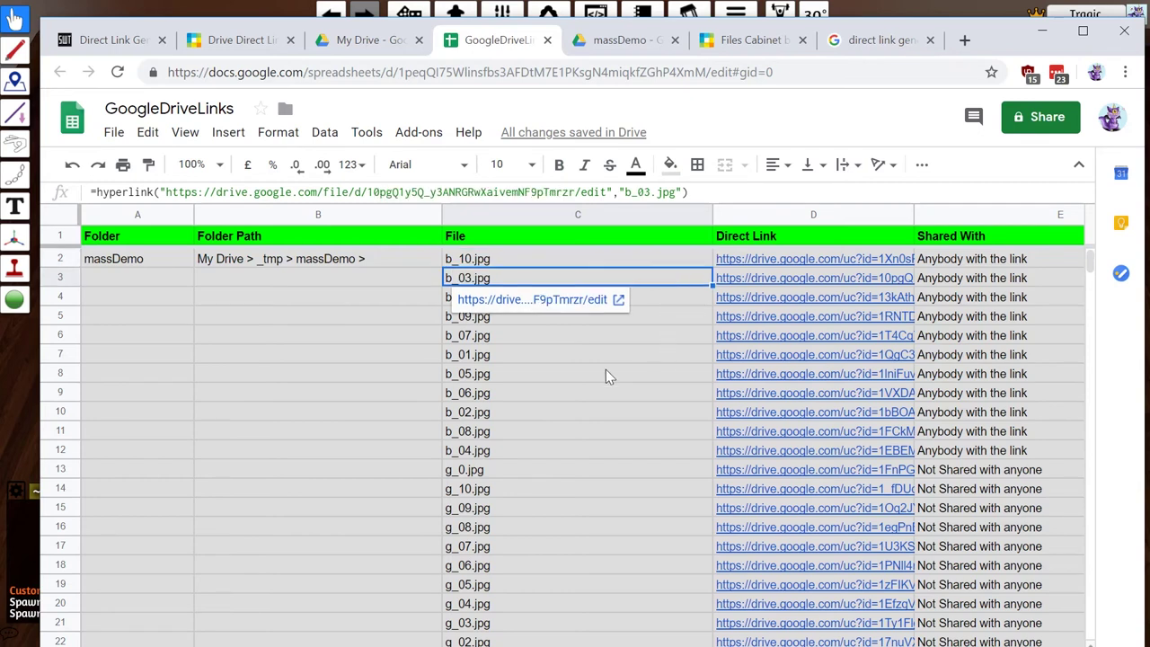
left_click(429, 393)
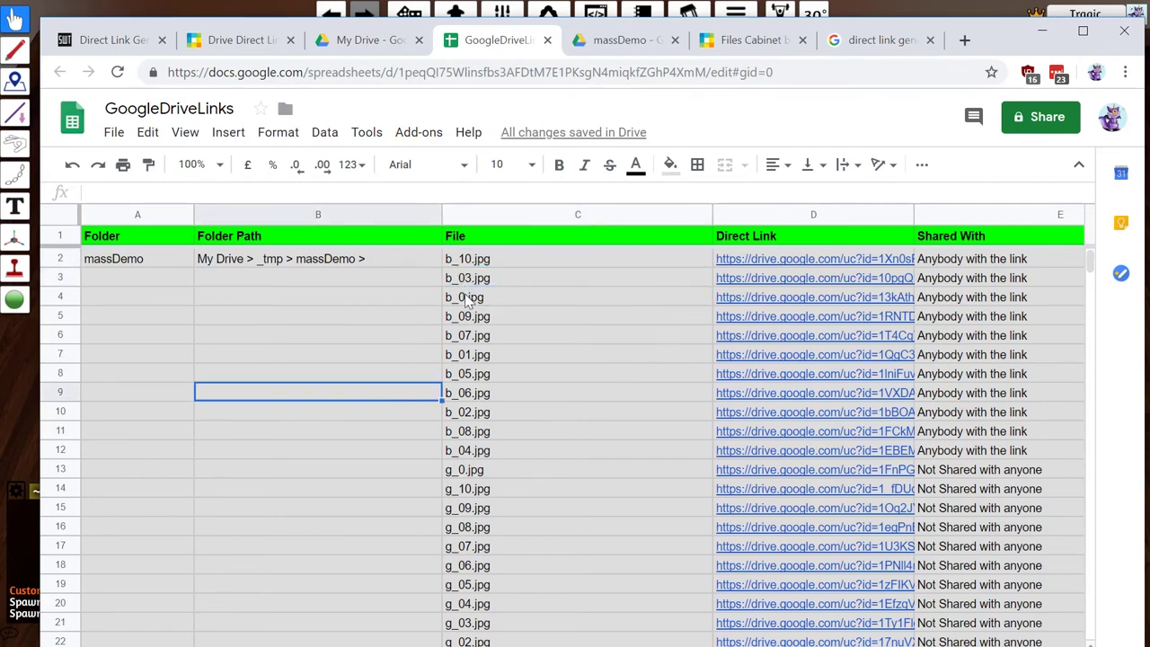
left_click(341, 364)
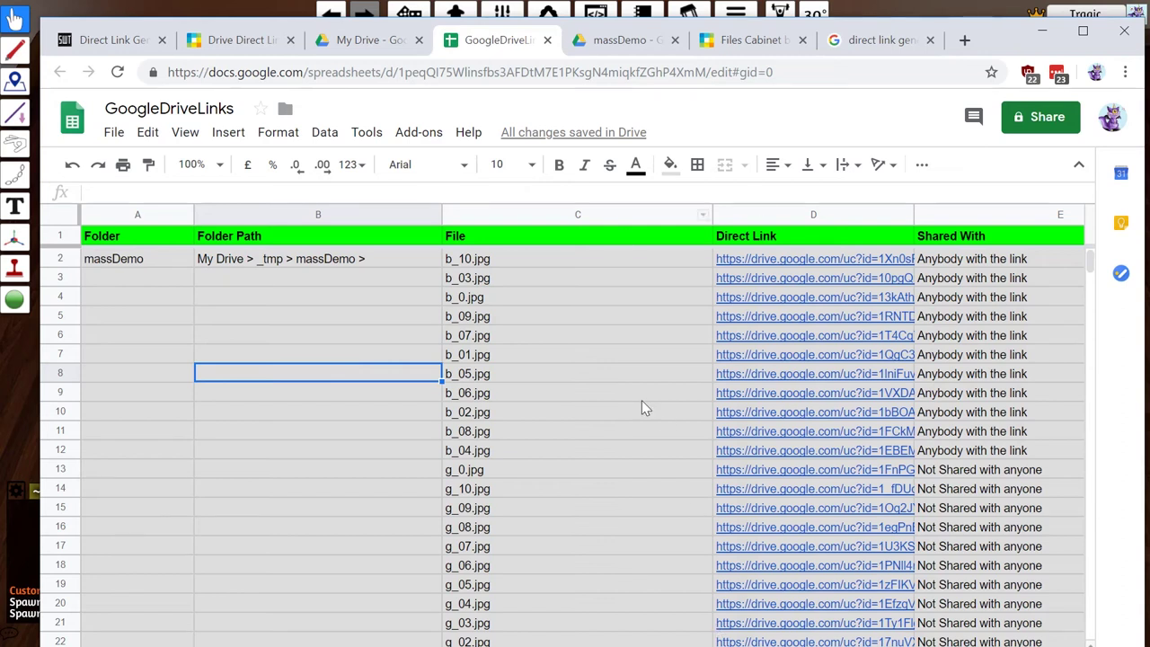
Sort the sheet by the File column (column C) from A to Z
left_click(588, 214)
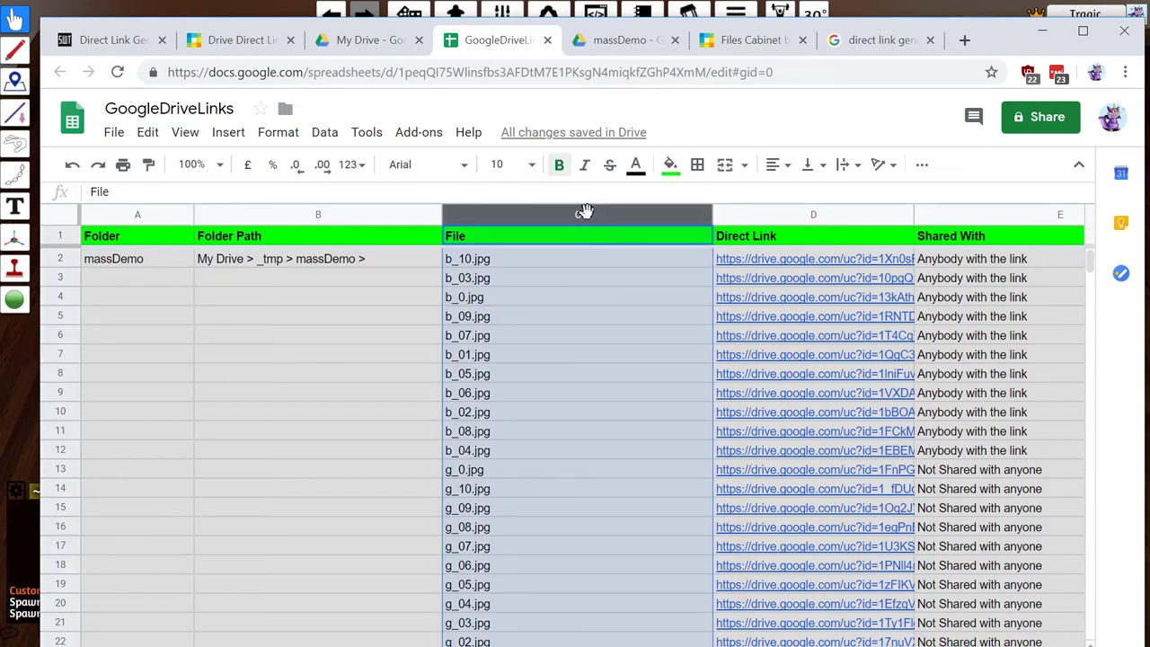
left_click(328, 135)
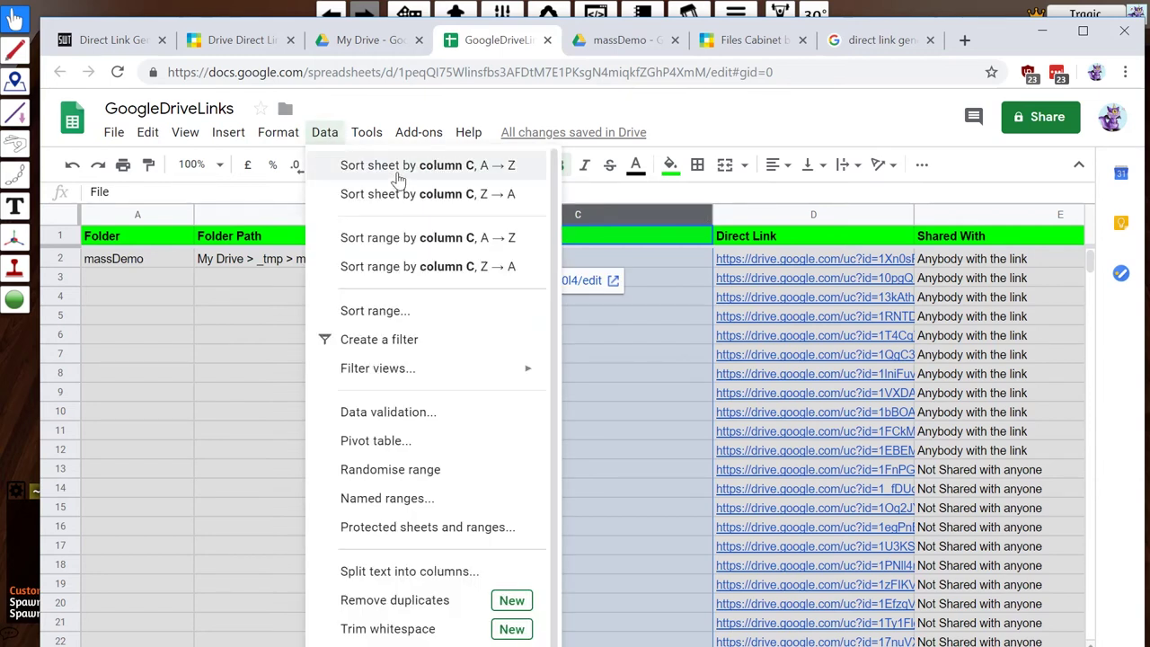
left_click(398, 177)
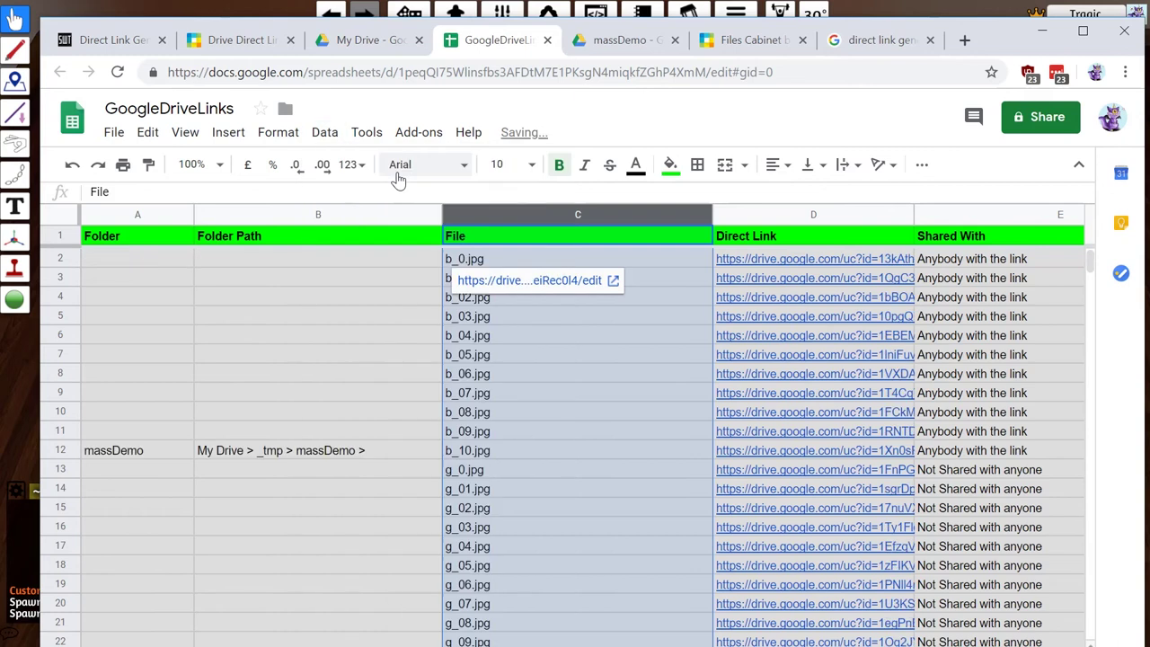
left_click(325, 319)
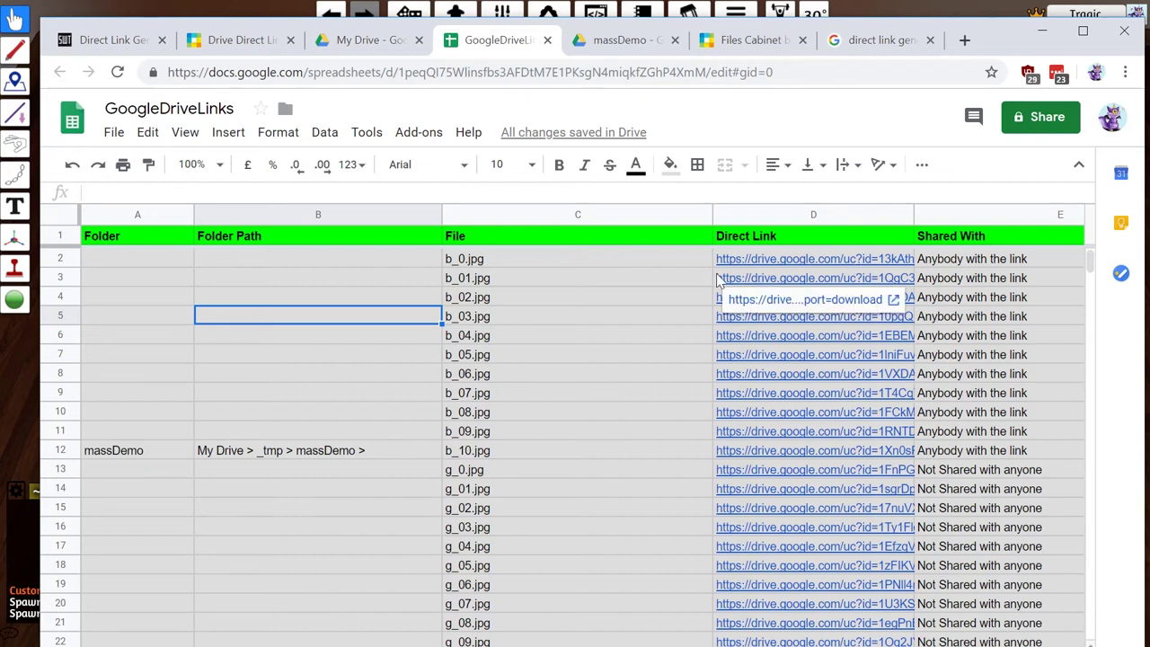
Copy the direct links for b_01.jpg through b_10.jpg and switch to Tabletop Simulator
left_click(814, 282)
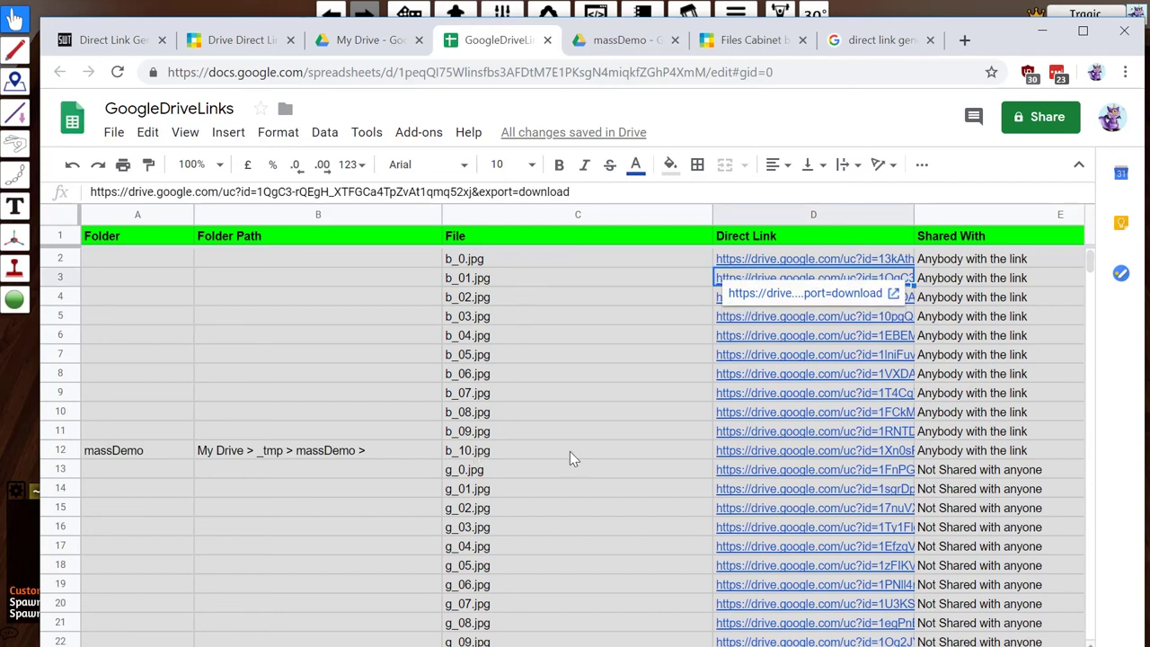
left_click(770, 456, "shift")
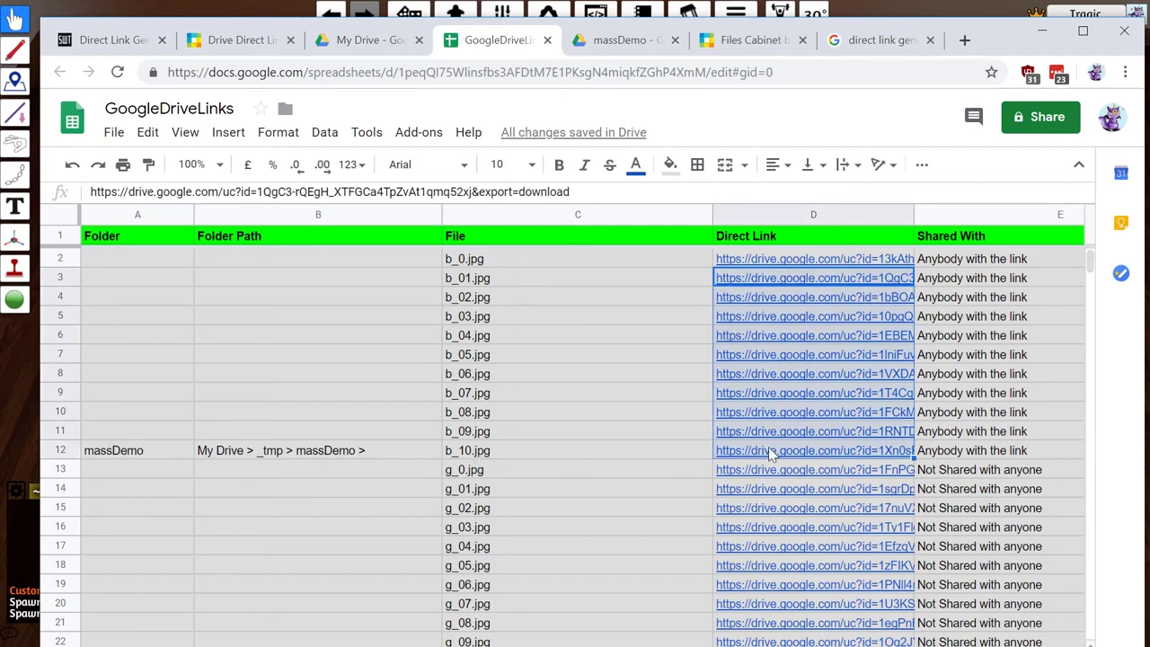
key("ctrl+c")
key("alt+Tab")
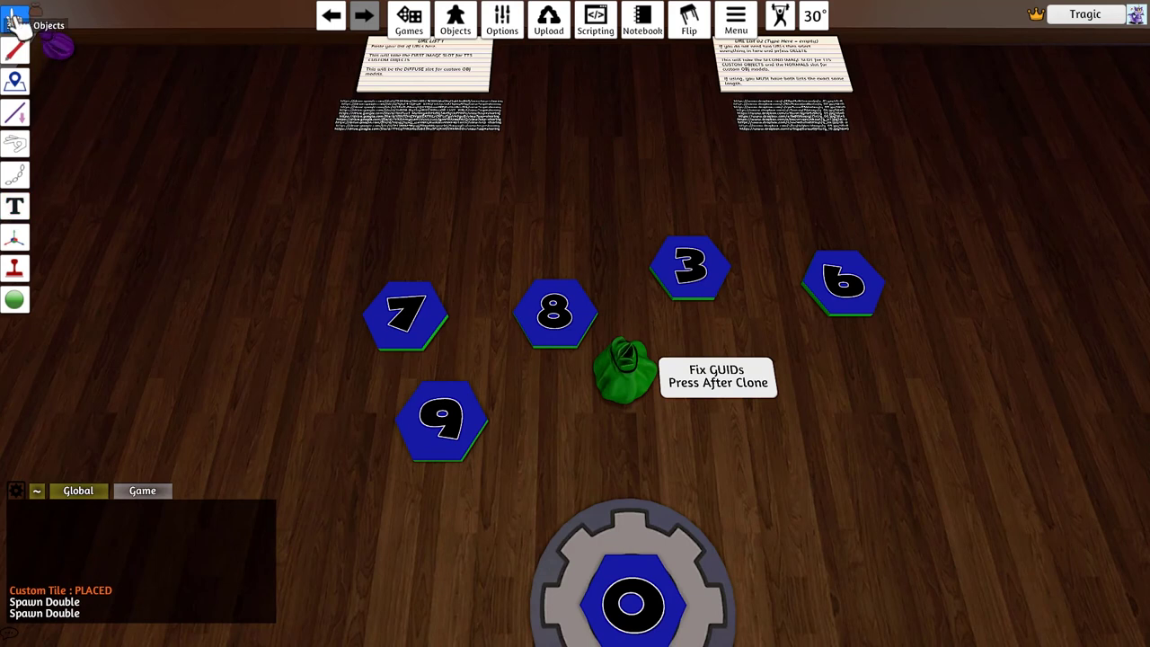
Delete the five cloned tiles numbered 7, 8, 9, 3 and 6 from the table
key("Delete")
key("Delete")
key("Delete")
key("Delete")
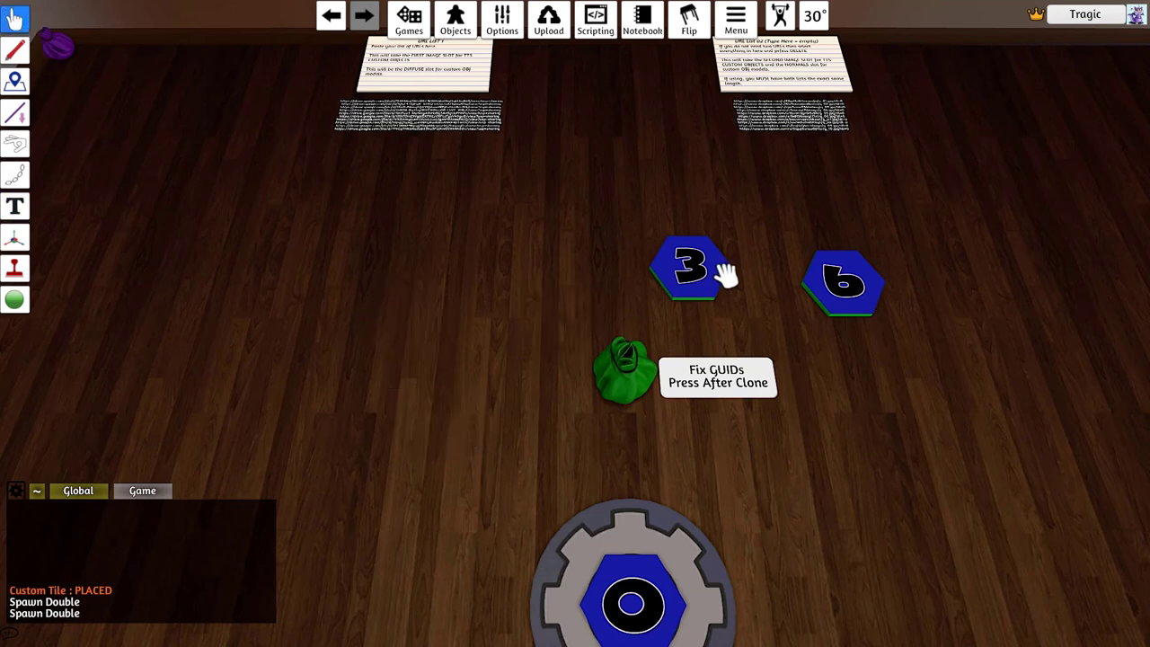
key("Delete")
left_click_drag(629, 385, 632, 398)
Replace all text in the first URL list with the copied Google Drive direct links
left_click(16, 207)
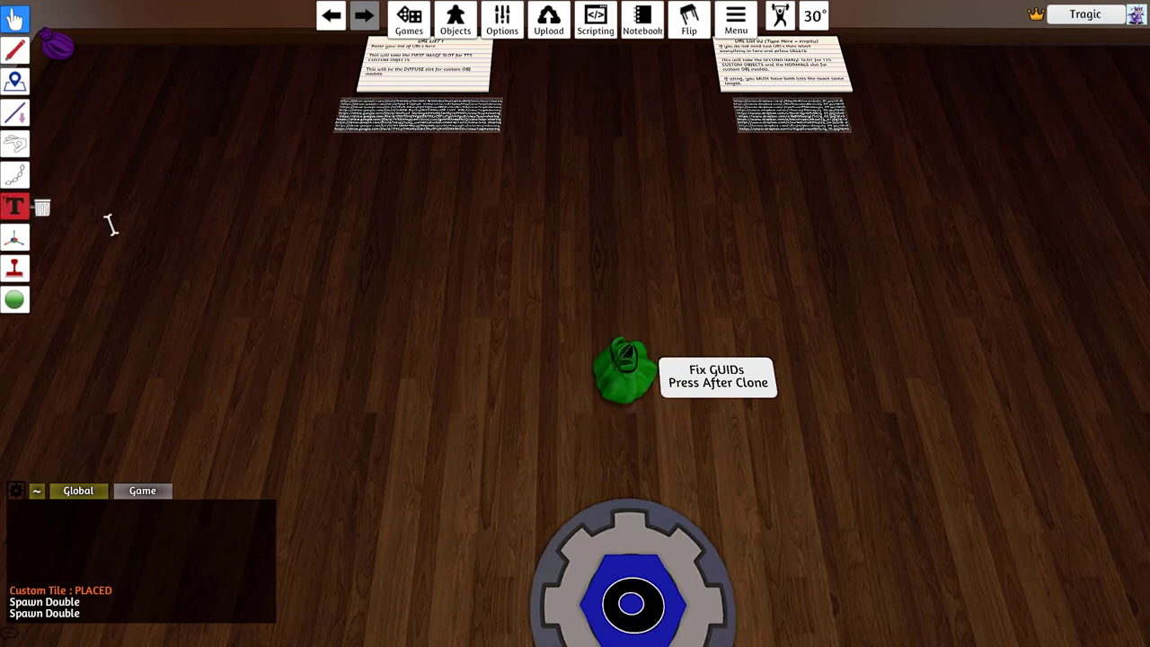
left_click(444, 121)
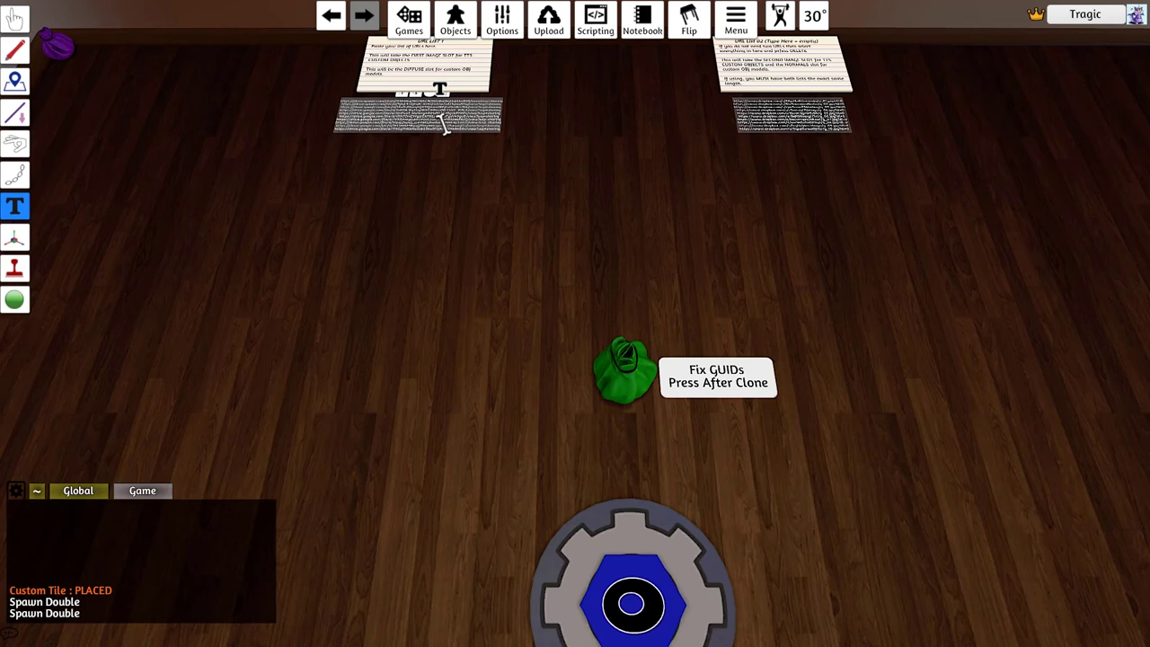
key("ctrl+a")
key("Escape")
key("Escape")
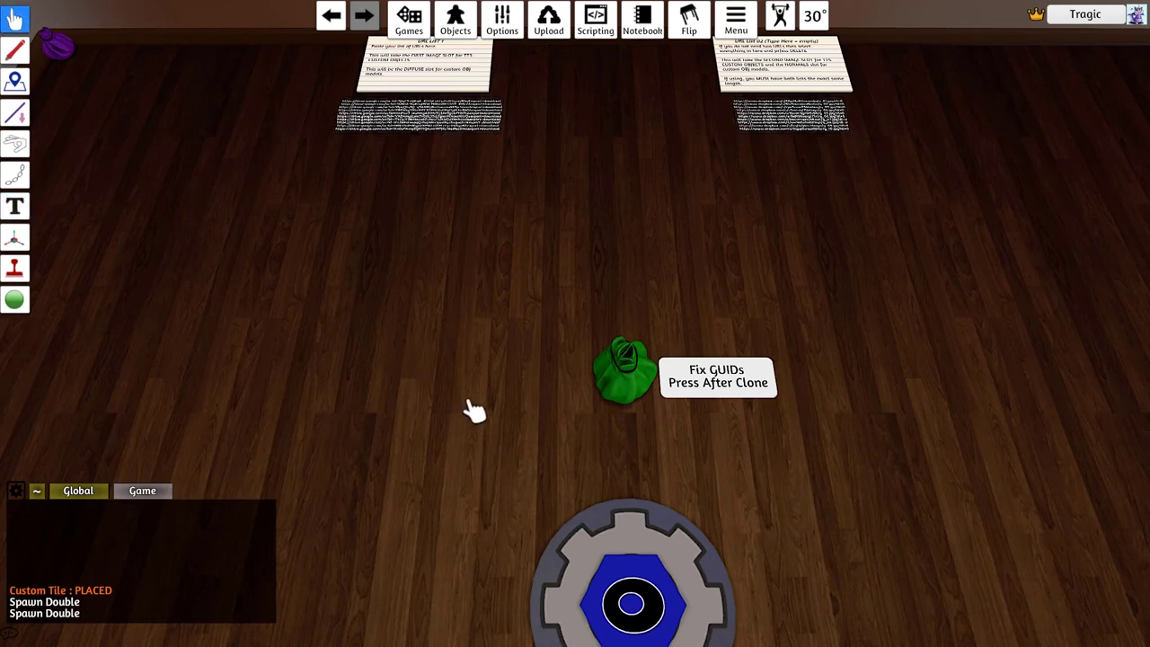
Clone the tile on the gear from the newly pasted URL list
scroll(423, 407, "down", 5)
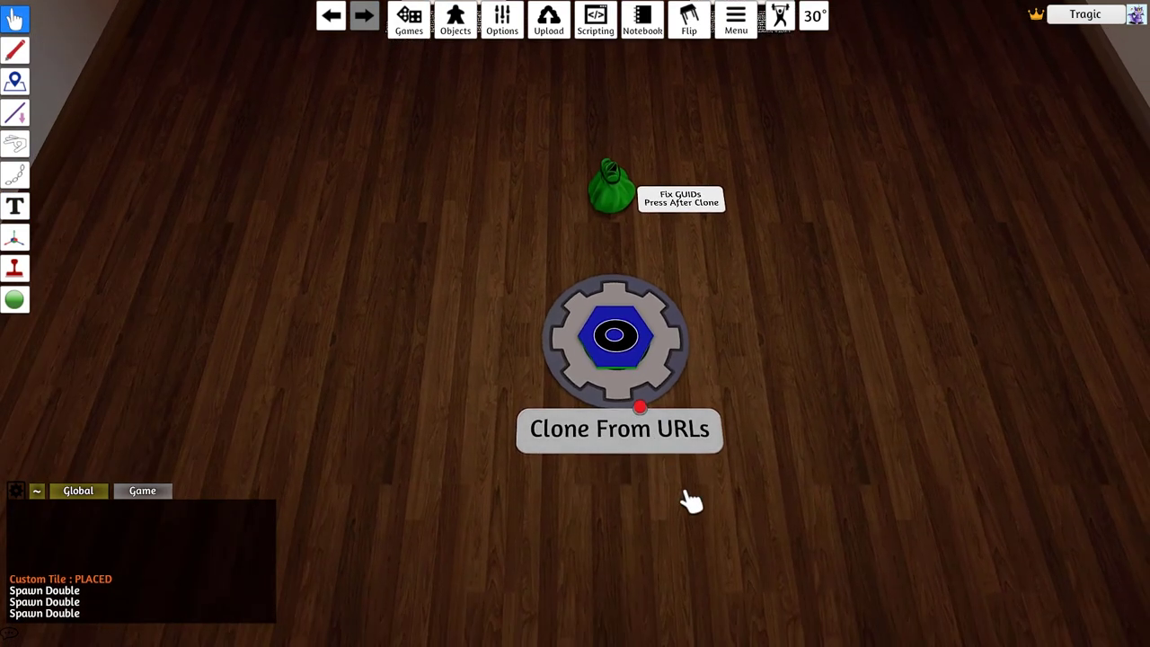
scroll(354, 334, "up", 5)
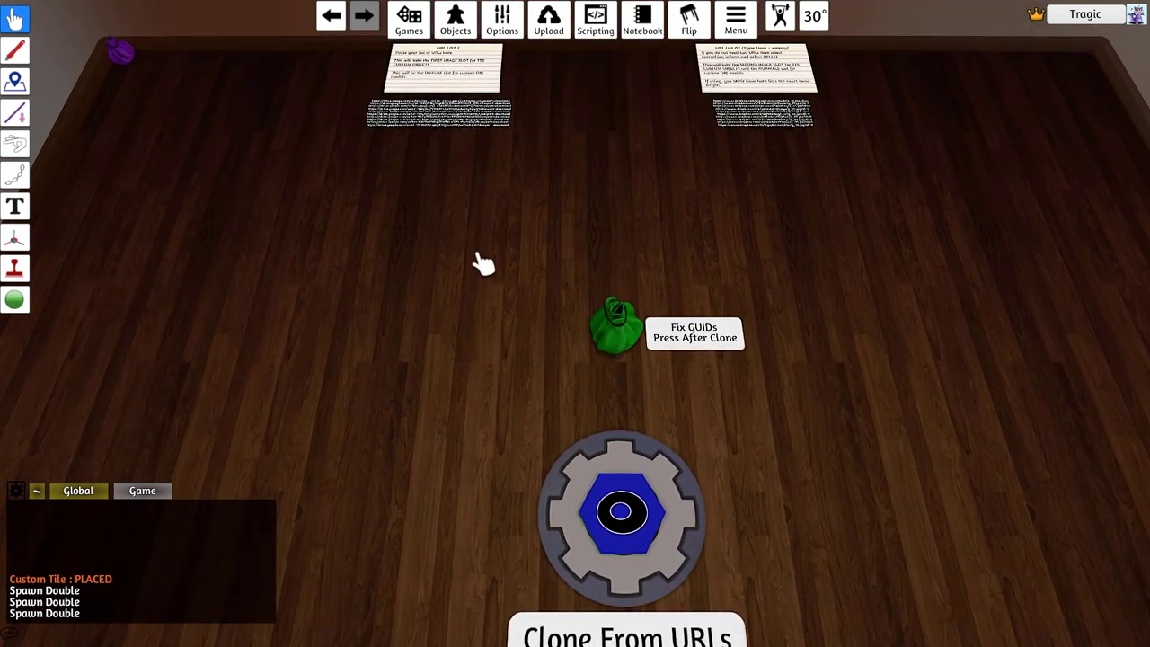
Take the cloned tiles numbered 10 down to 4 out of the green bag and spread them around it
left_click_drag(616, 328, 467, 329)
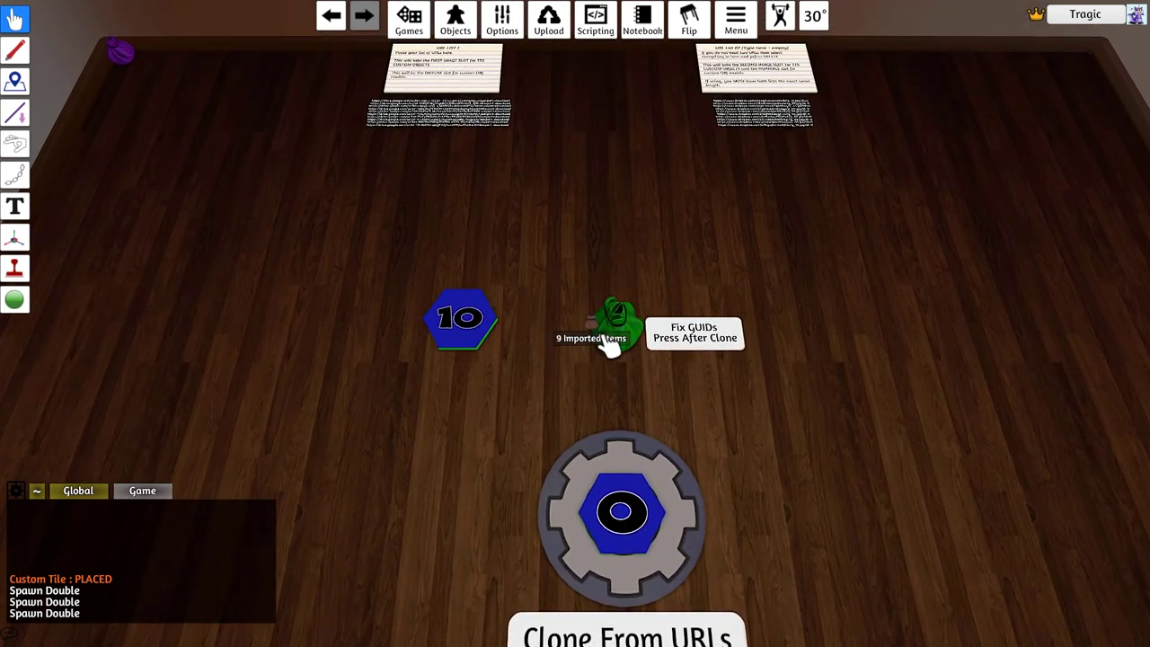
left_click_drag(616, 339, 546, 276)
left_click_drag(629, 333, 759, 281)
left_click_drag(616, 314, 530, 388)
Flip the tiles numbered 4 to 10 over to their green side
key("f")
key("f")
key("f")
key("f")
key("f")
key("f")
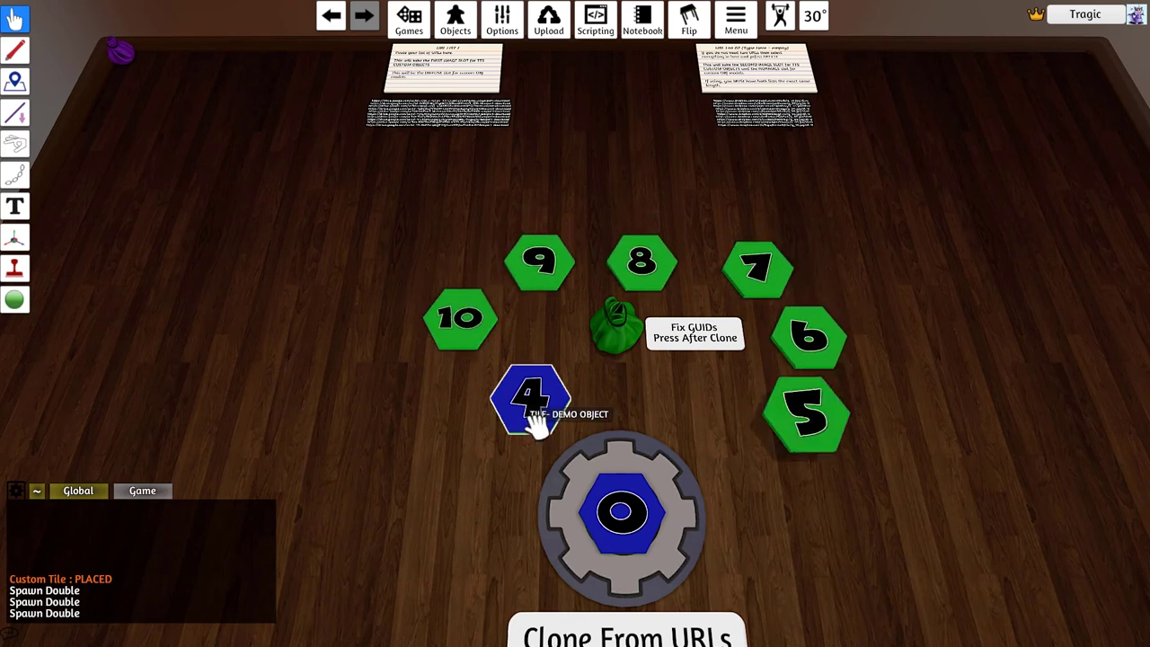
key("f")
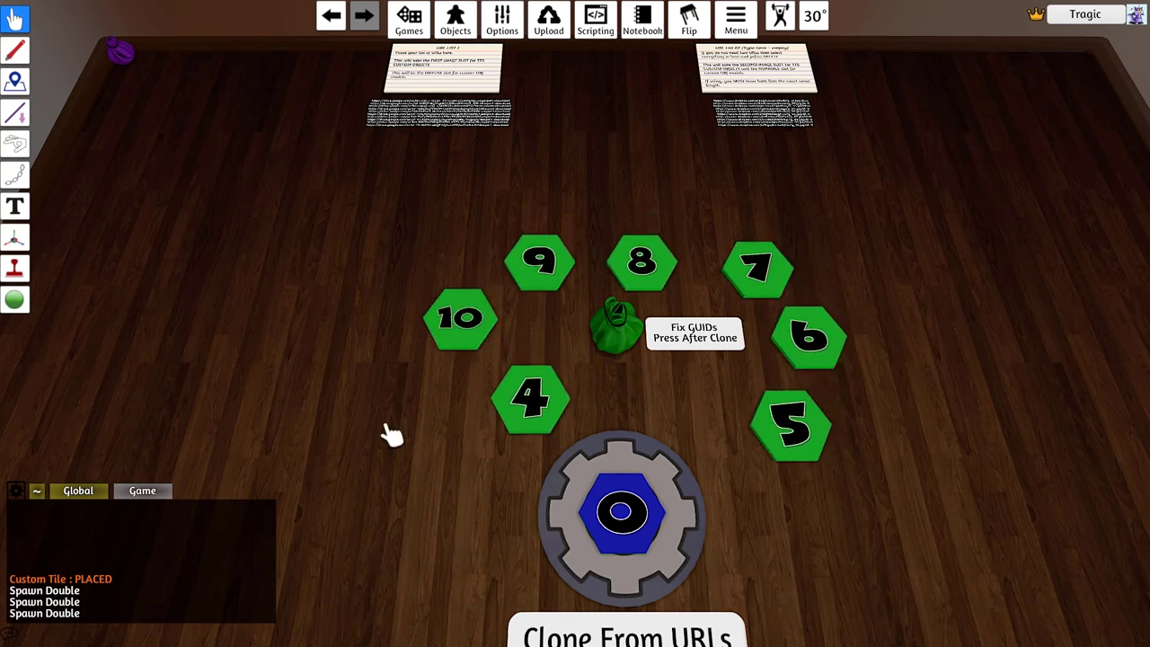
Switch to the browser, compare the Direct Link Generator page with the Files Cabinet by Awesome Table page, and return to Tabletop Simulator
key("alt+Tab")
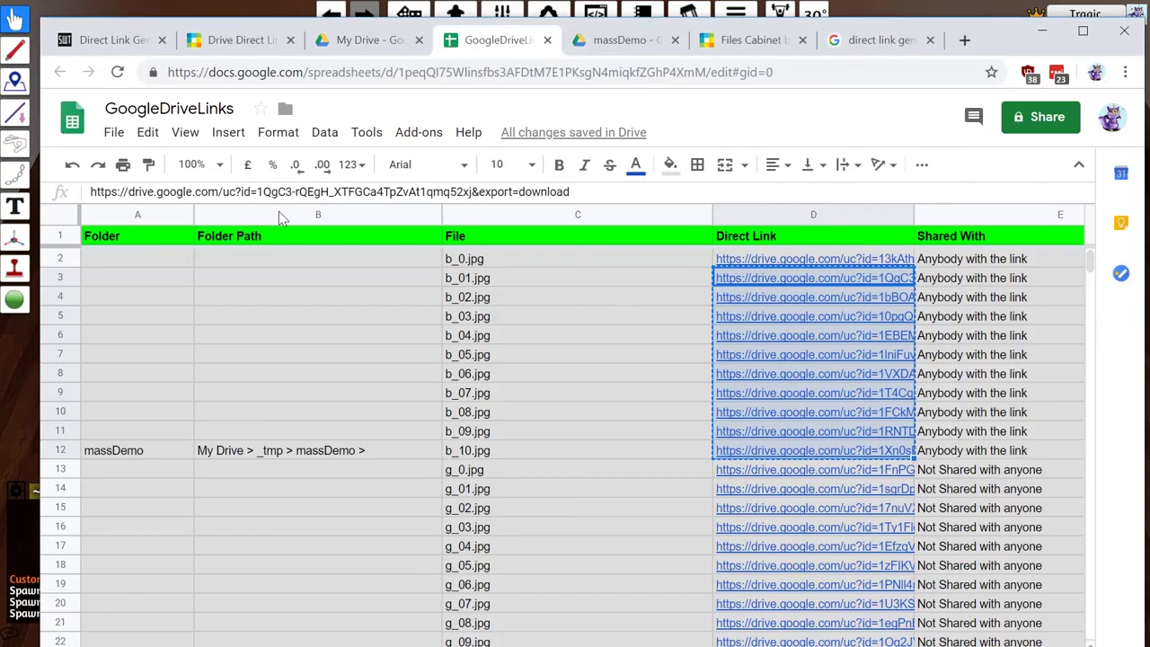
left_click(99, 45)
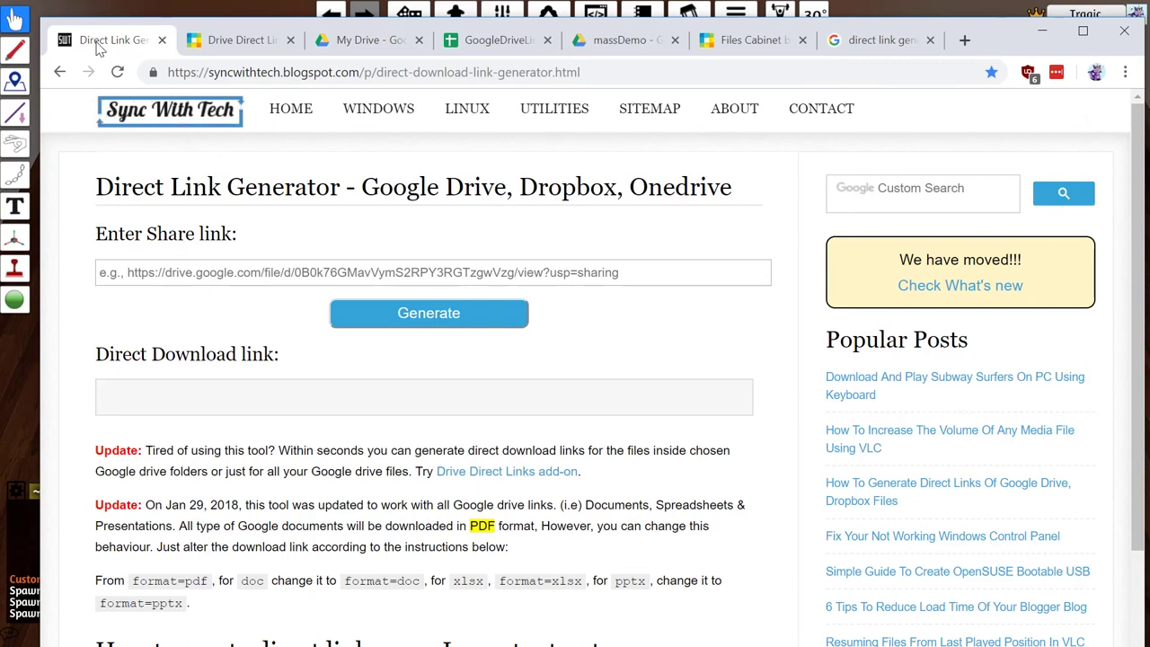
left_click(726, 40)
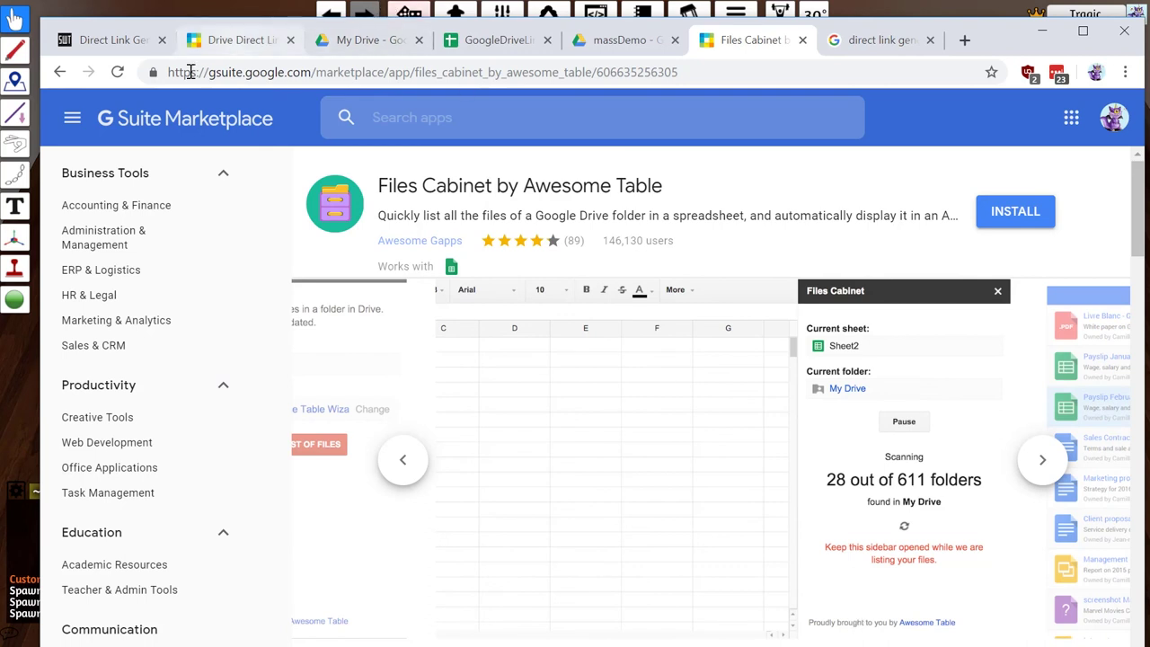
left_click(126, 40)
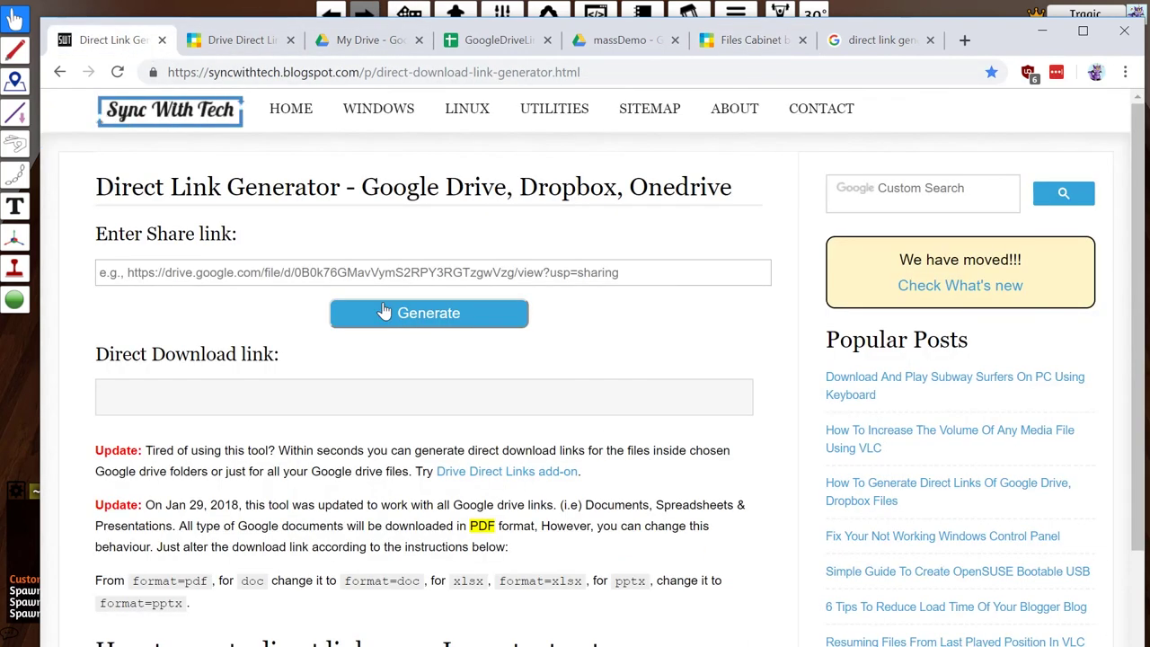
left_click(735, 50)
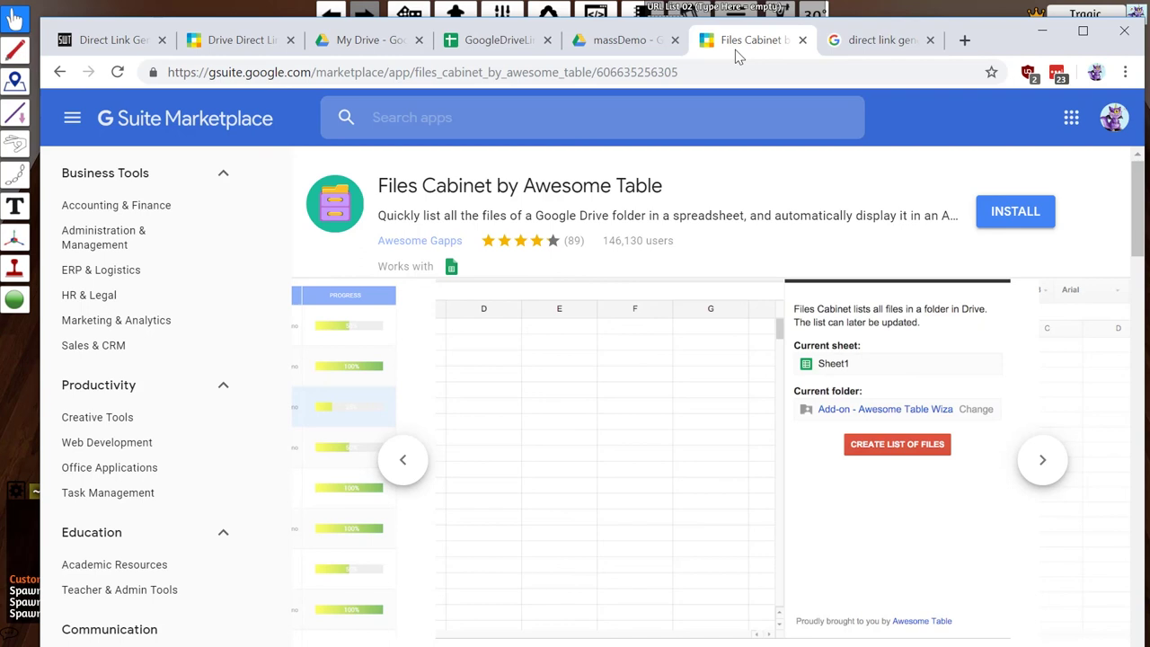
left_click(106, 43)
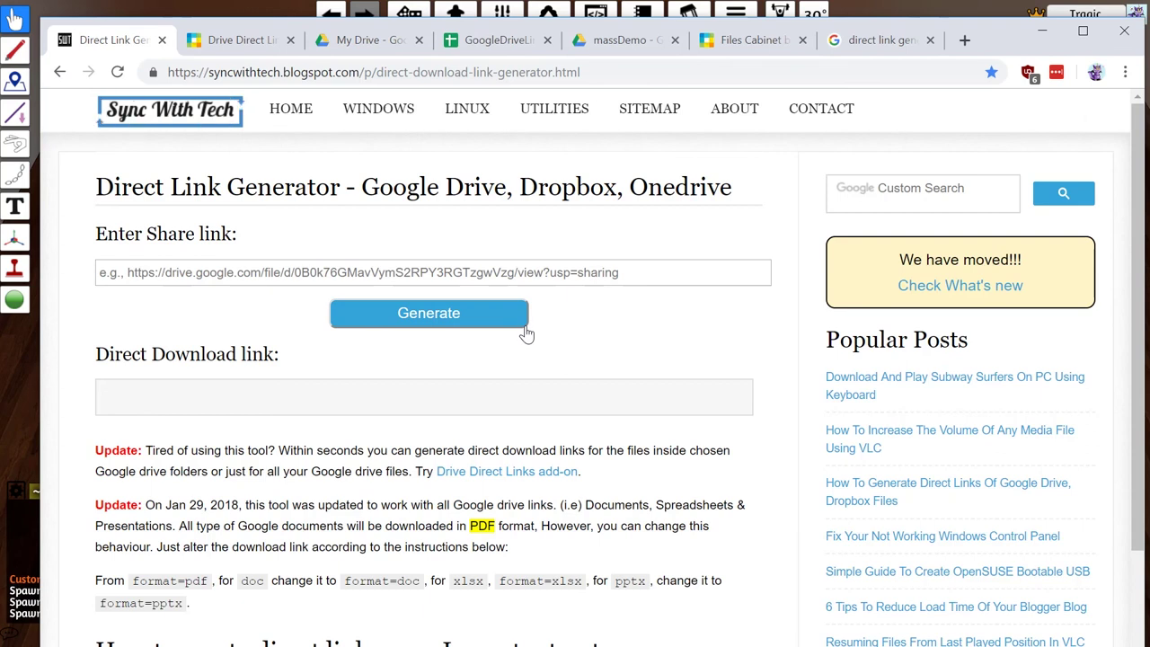
key("alt+Tab")
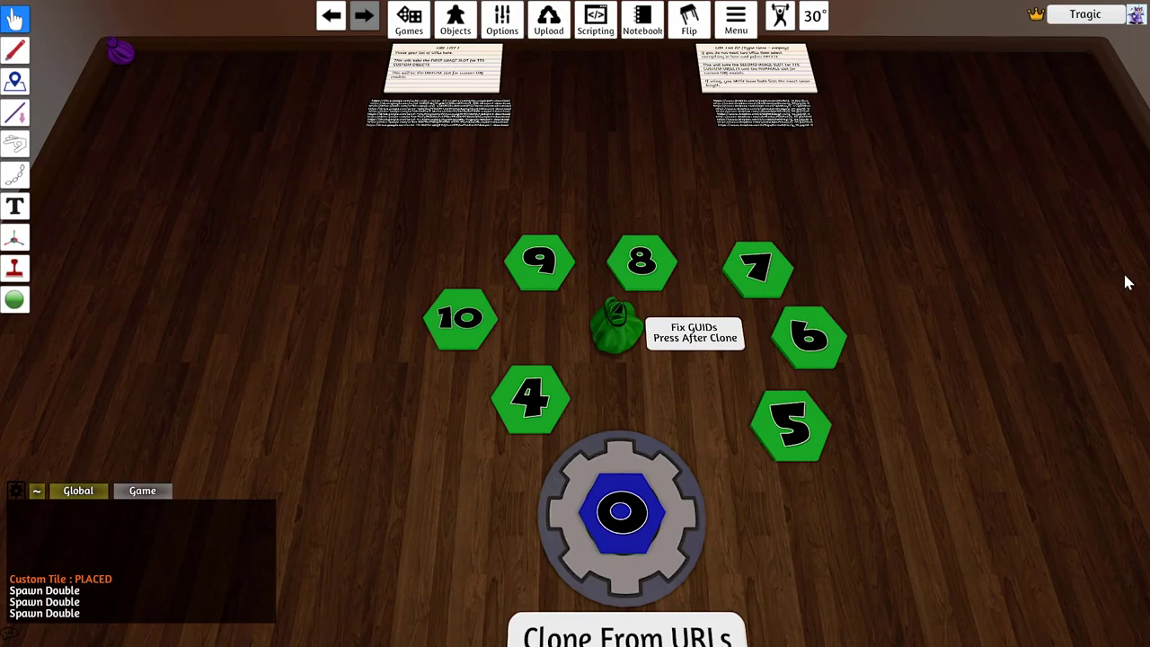